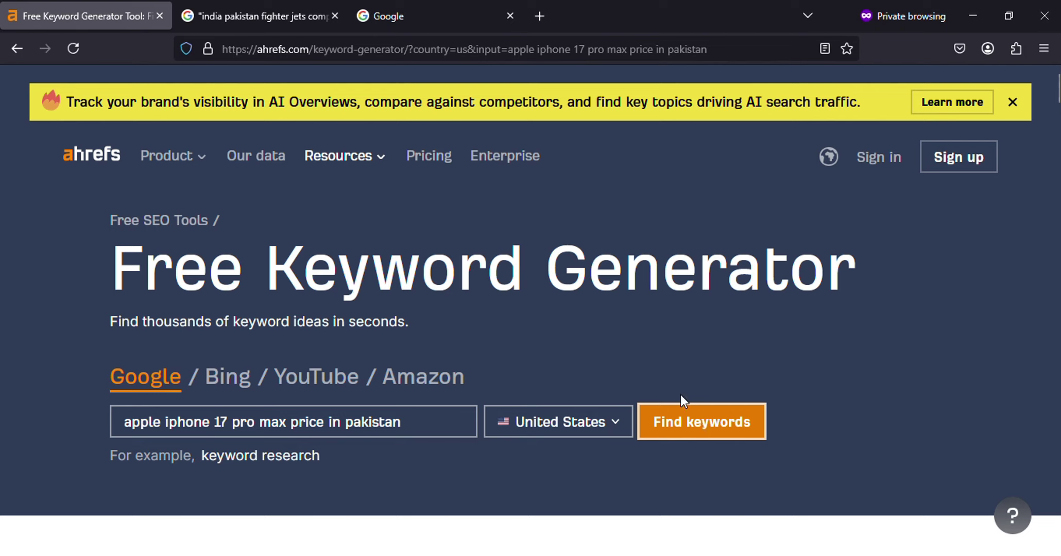
Generate Google keyword ideas for "iphone 17 pro max price in pakistan" and look over the first phrase matches.
{"action": "left_click", "coordinate": [668, 425]}
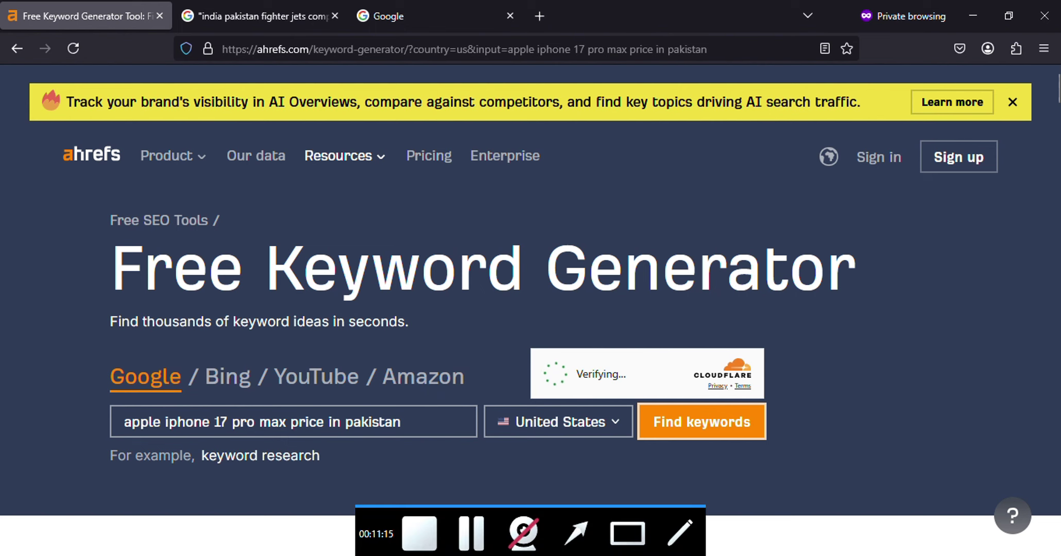
{"action": "left_click", "coordinate": [465, 540]}
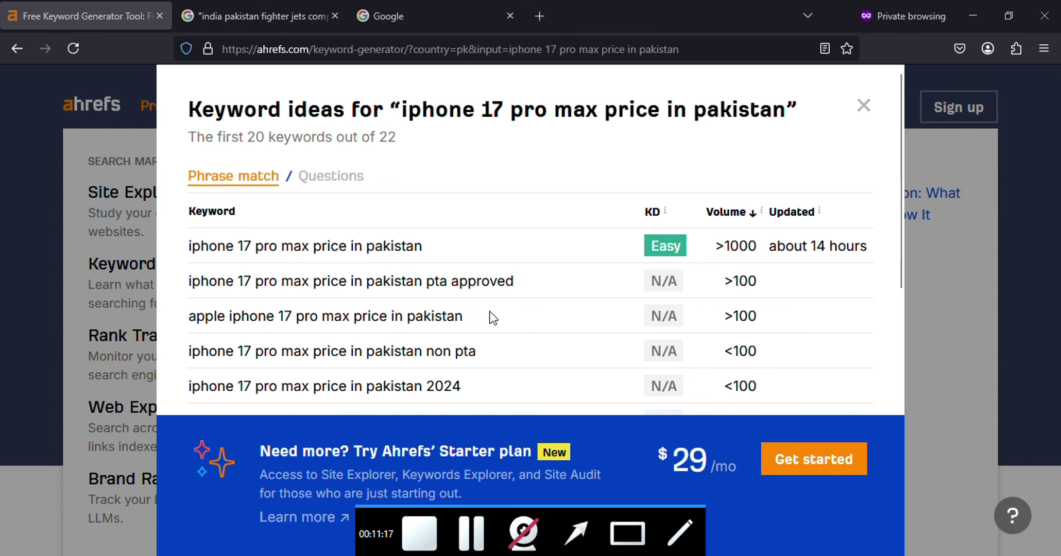
{"action": "left_click_drag", "start_coordinate": [185, 287], "coordinate": [544, 274]}
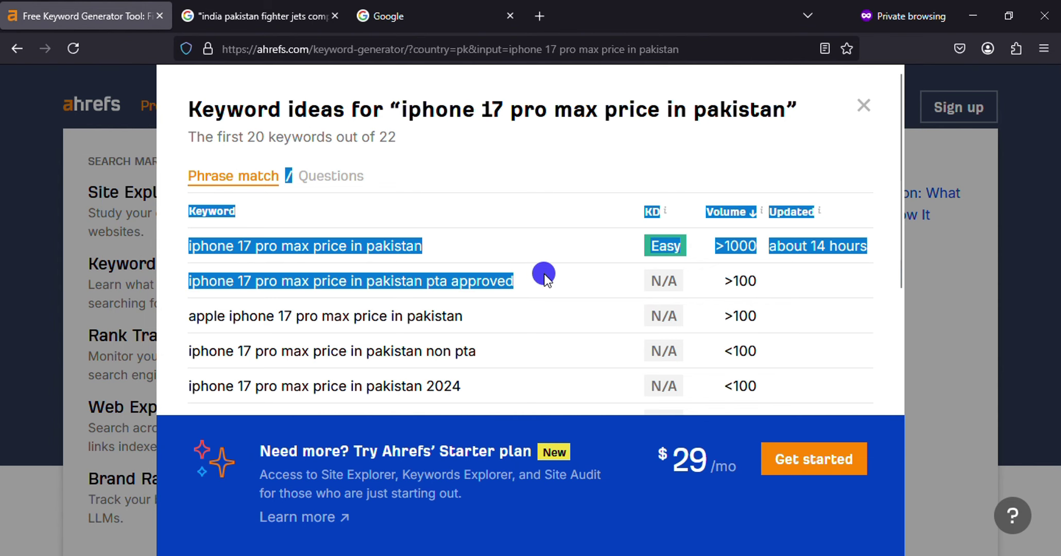
{"action": "left_click_drag", "start_coordinate": [194, 241], "coordinate": [293, 237]}
{"action": "left_click", "coordinate": [196, 246]}
{"action": "left_click", "coordinate": [293, 239]}
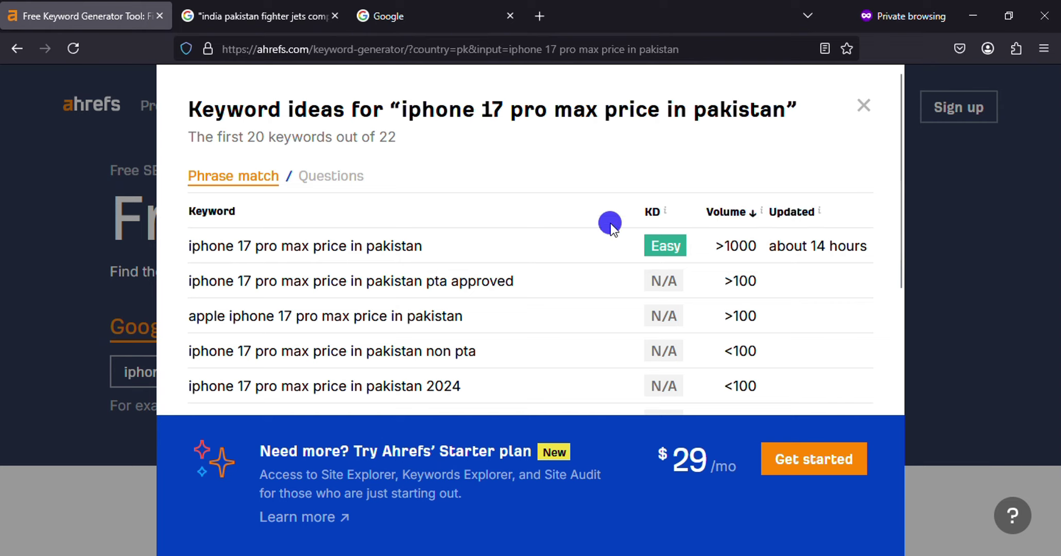
Inspect the first keyword's volume in the page HTML, change its text to >3000, and close the developer tools.
{"action": "double_click", "coordinate": [734, 243]}
{"action": "right_click", "coordinate": [737, 245]}
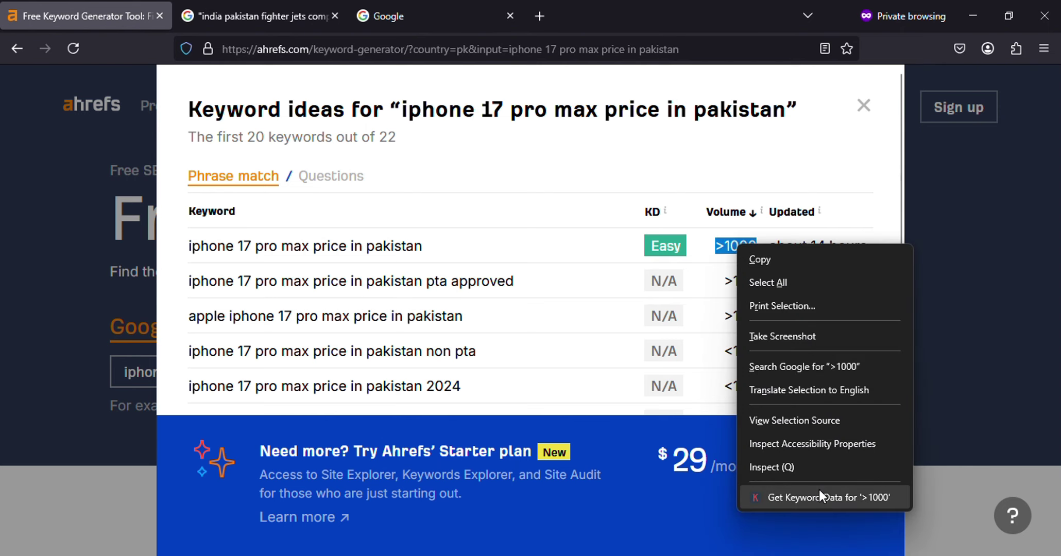
{"action": "left_click", "coordinate": [824, 467]}
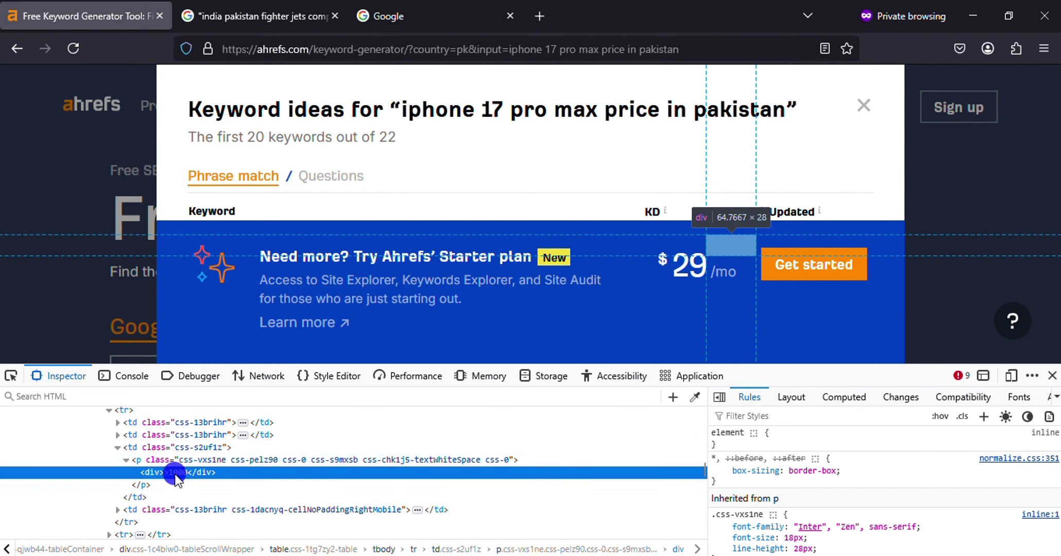
{"action": "double_click", "coordinate": [170, 474]}
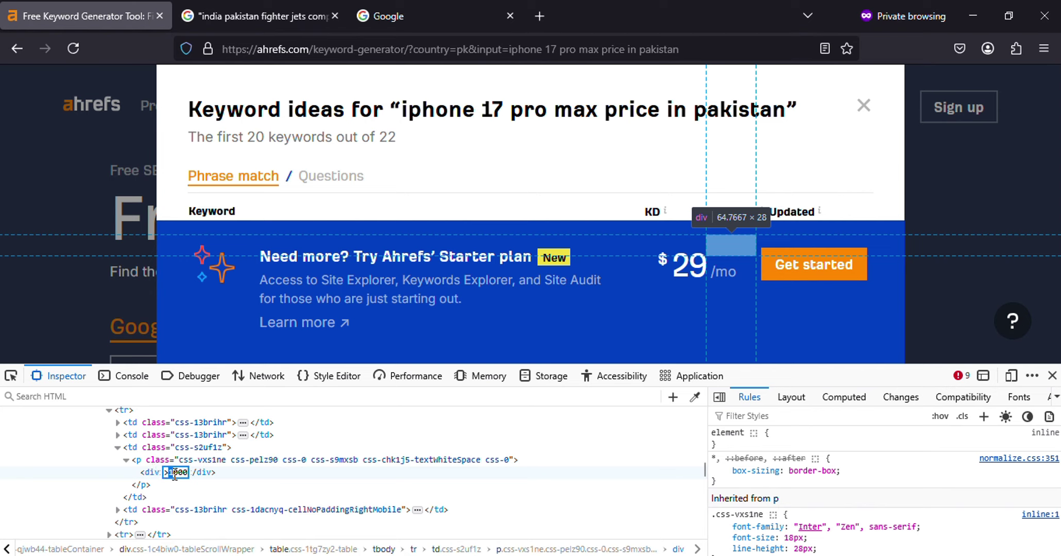
{"action": "key", "text": "Escape"}
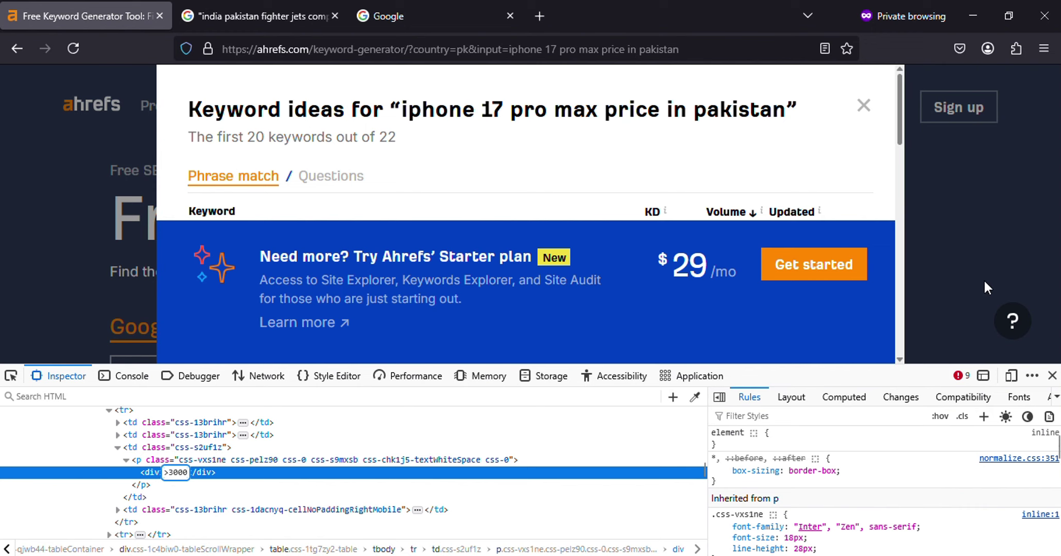
{"action": "left_click", "coordinate": [1051, 376]}
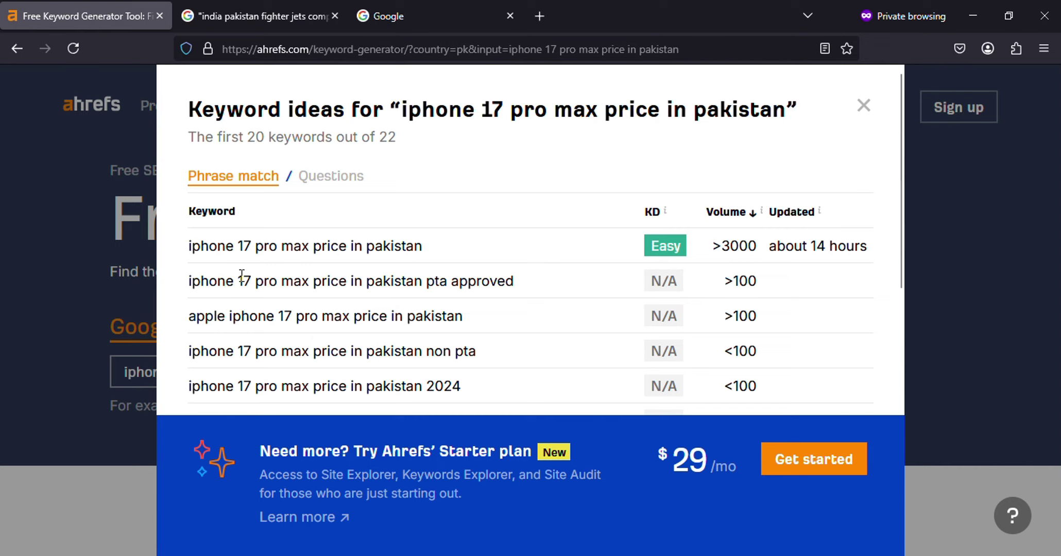
Check the first keyword idea's difficulty and volume, and copy the phrase "iphone 17 pro max price in pakistan".
{"action": "left_click_drag", "start_coordinate": [188, 255], "coordinate": [717, 243]}
{"action": "left_click", "coordinate": [718, 238]}
{"action": "left_click_drag", "start_coordinate": [651, 238], "coordinate": [896, 259]}
{"action": "left_click", "coordinate": [875, 245]}
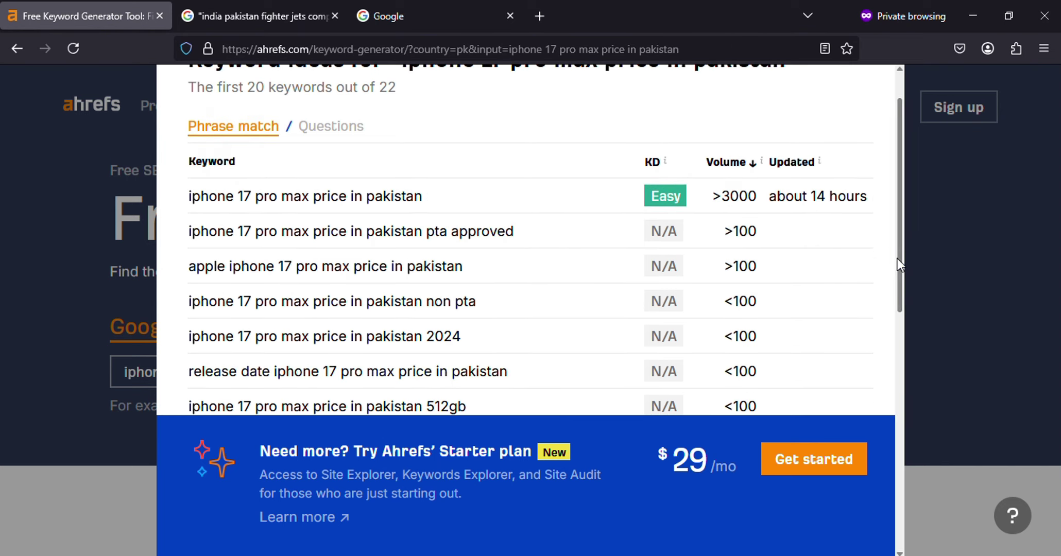
{"action": "triple_click", "coordinate": [206, 194]}
{"action": "right_click", "coordinate": [207, 196]}
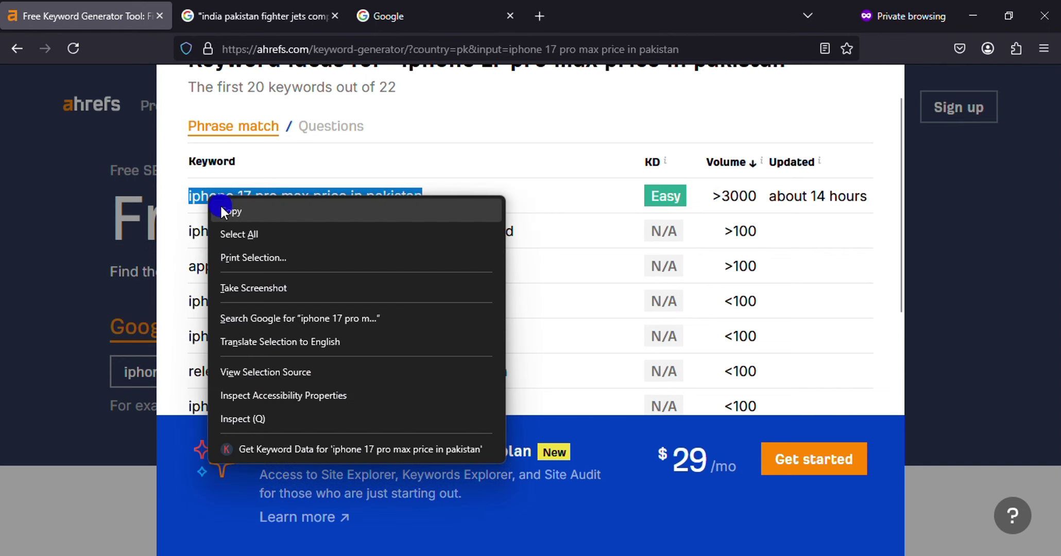
{"action": "left_click", "coordinate": [221, 207]}
Search Google for the exact phrase "iphone 17 pro max price in pakistan" in quotes and display the number of results.
{"action": "left_click", "coordinate": [274, 15]}
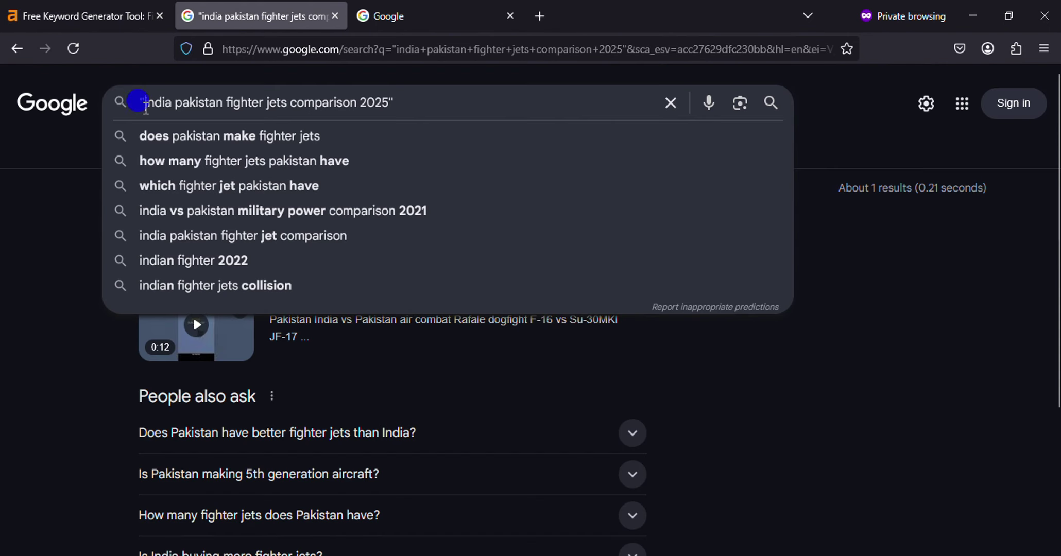
{"action": "left_click_drag", "start_coordinate": [140, 103], "coordinate": [381, 115]}
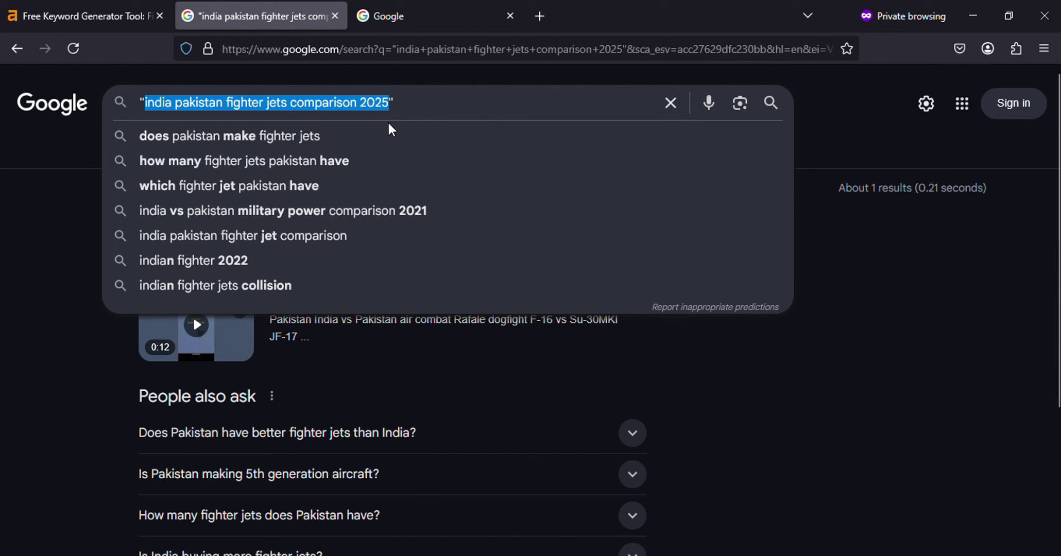
{"action": "key", "text": "ctrl+v"}
{"action": "key", "text": "Return"}
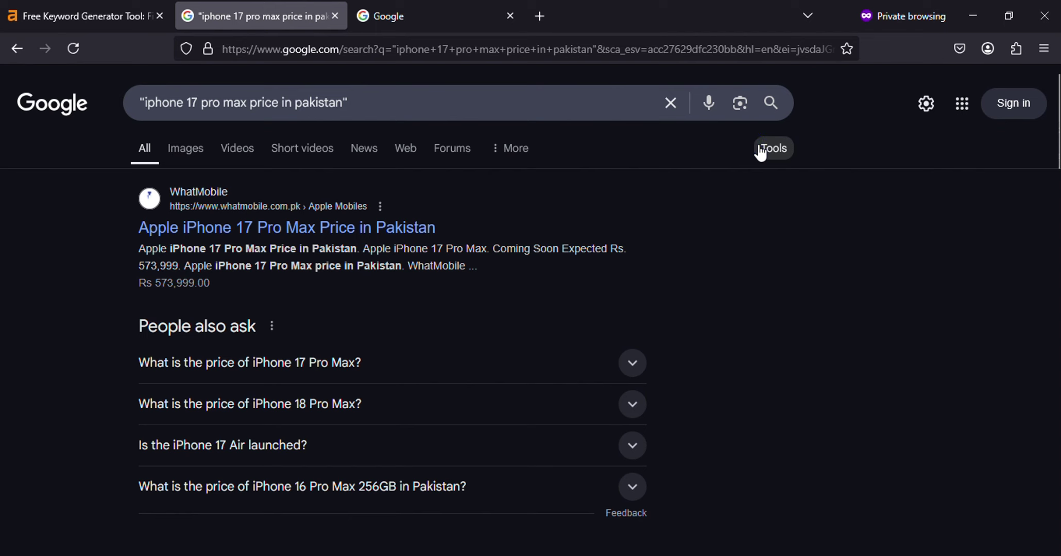
{"action": "left_click", "coordinate": [760, 150]}
{"action": "mouse_move", "coordinate": [597, 545]}
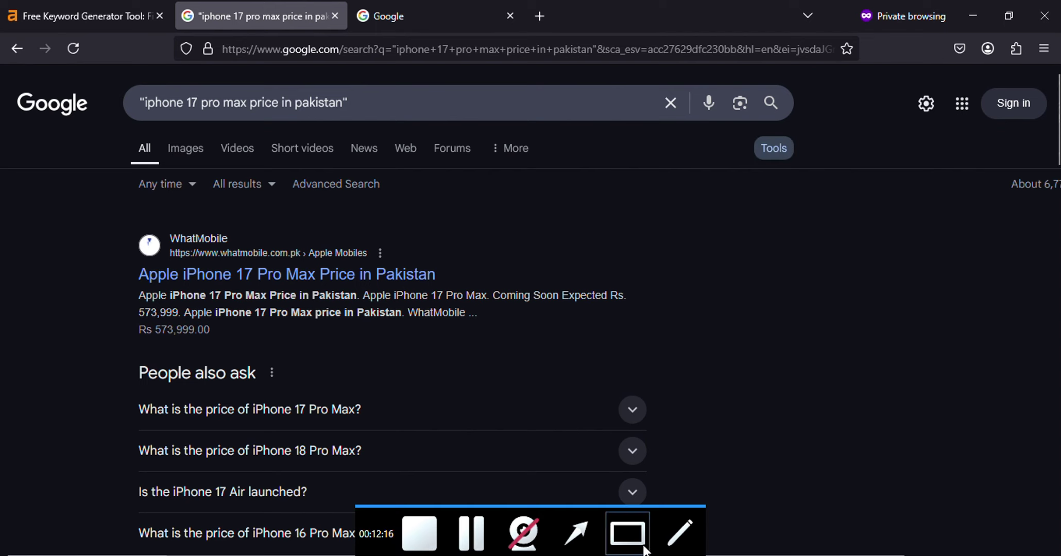
{"action": "left_click_drag", "start_coordinate": [860, 554], "coordinate": [973, 538]}
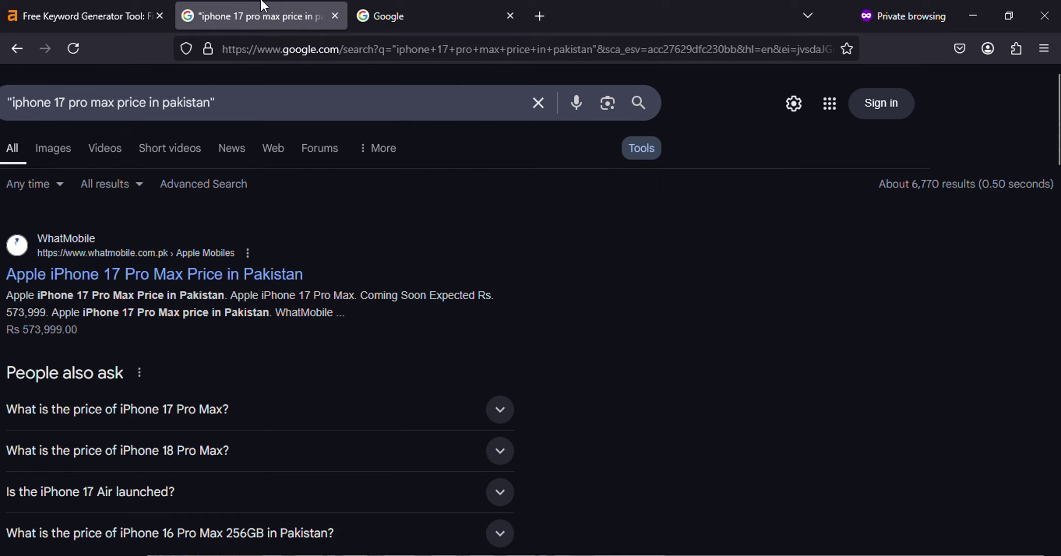
Return to the Ahrefs keyword ideas and look through the whole phrase match list for low-volume long-tail keywords.
{"action": "left_click", "coordinate": [143, 7]}
{"action": "left_click", "coordinate": [646, 195]}
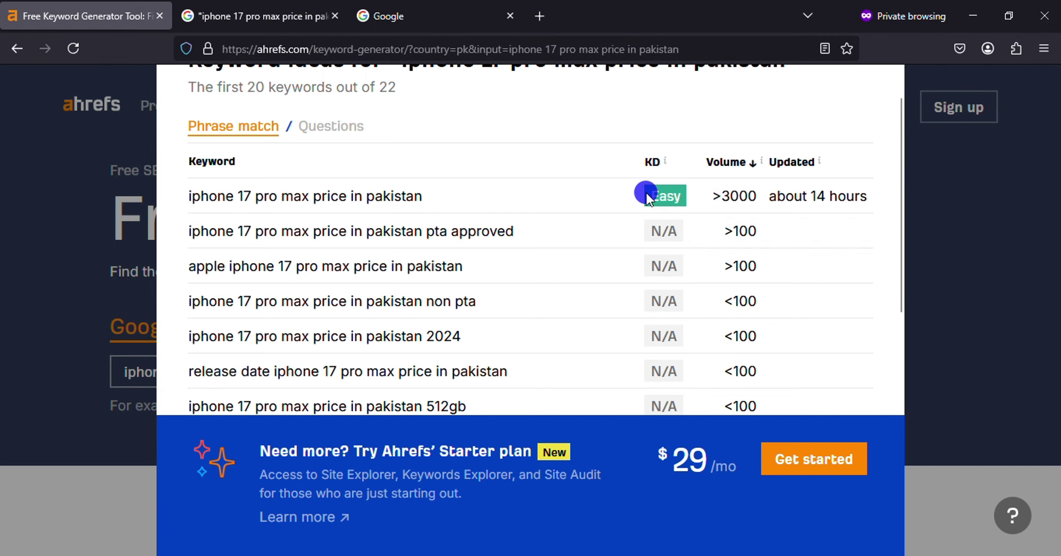
{"action": "scroll", "coordinate": [647, 194], "scroll_direction": "left", "scroll_amount": 5}
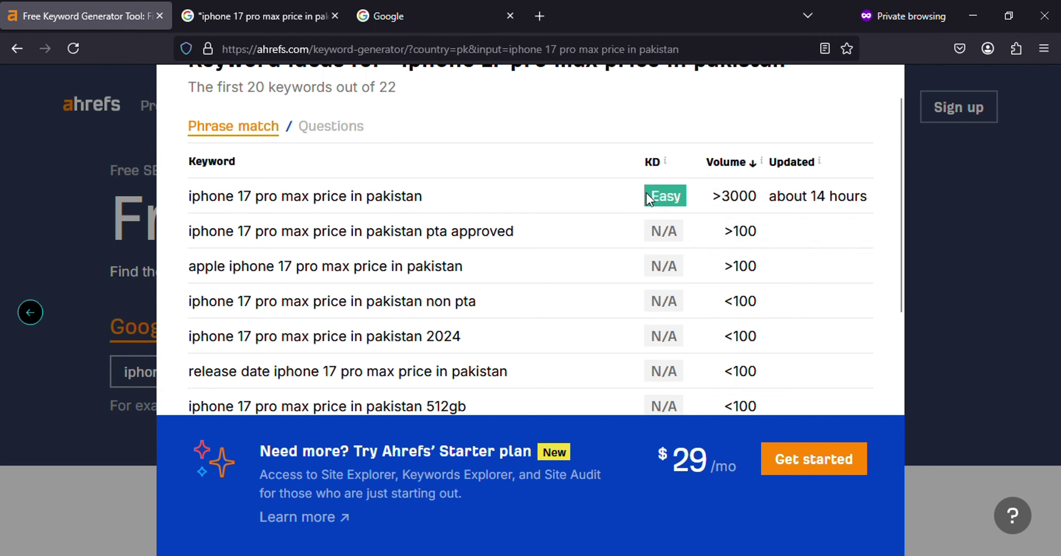
{"action": "left_click", "coordinate": [900, 145]}
{"action": "left_click_drag", "start_coordinate": [900, 145], "coordinate": [896, 356]}
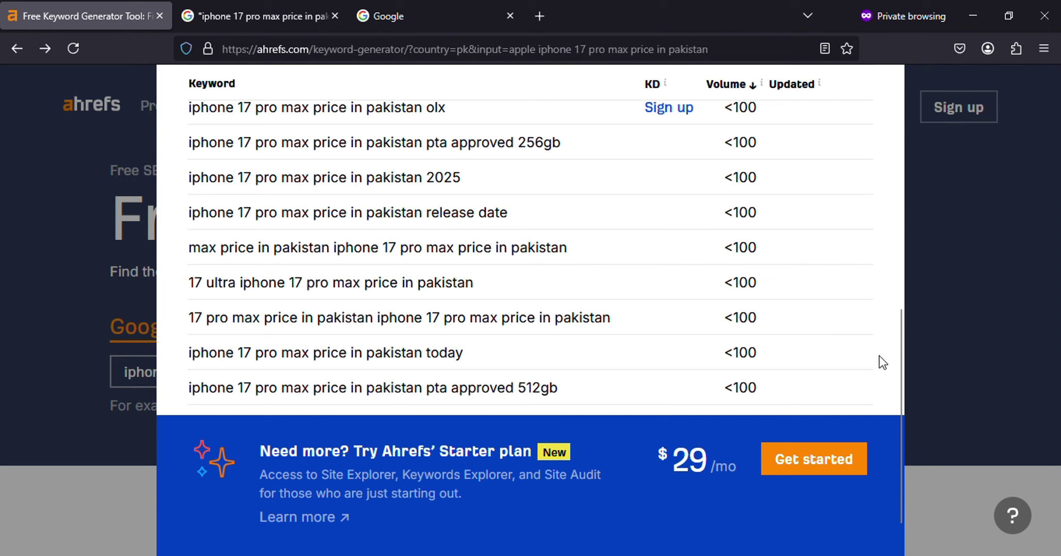
{"action": "left_click_drag", "start_coordinate": [902, 345], "coordinate": [881, 120]}
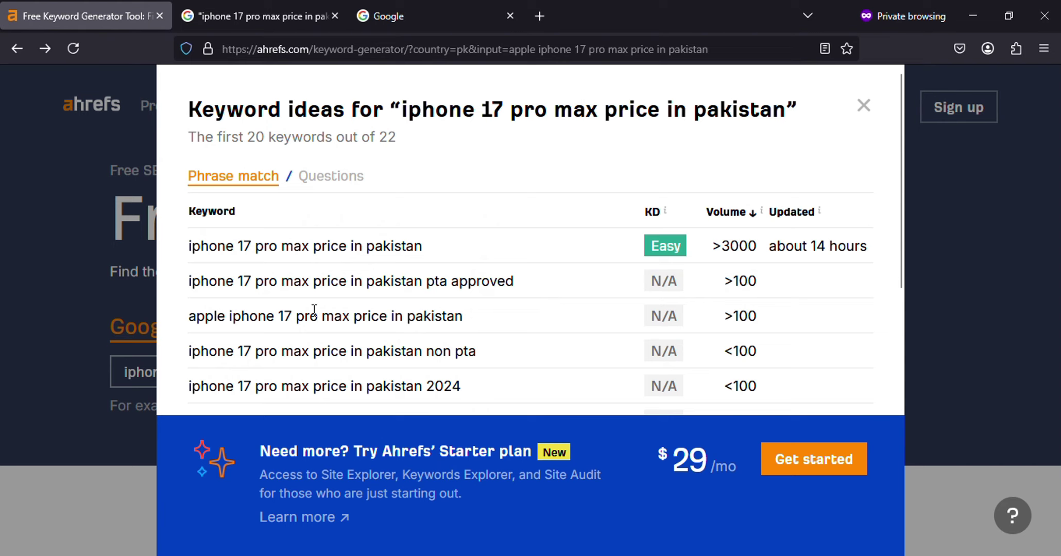
Copy the keyword "iphone 17 pro max price in pakistan non pta" from the keyword ideas list.
{"action": "triple_click", "coordinate": [398, 350]}
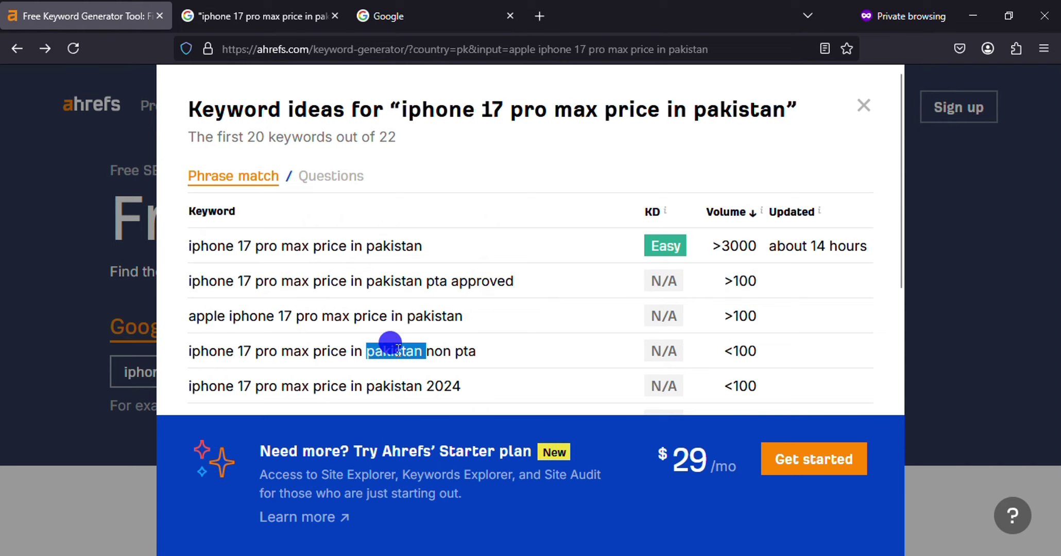
{"action": "right_click", "coordinate": [398, 350]}
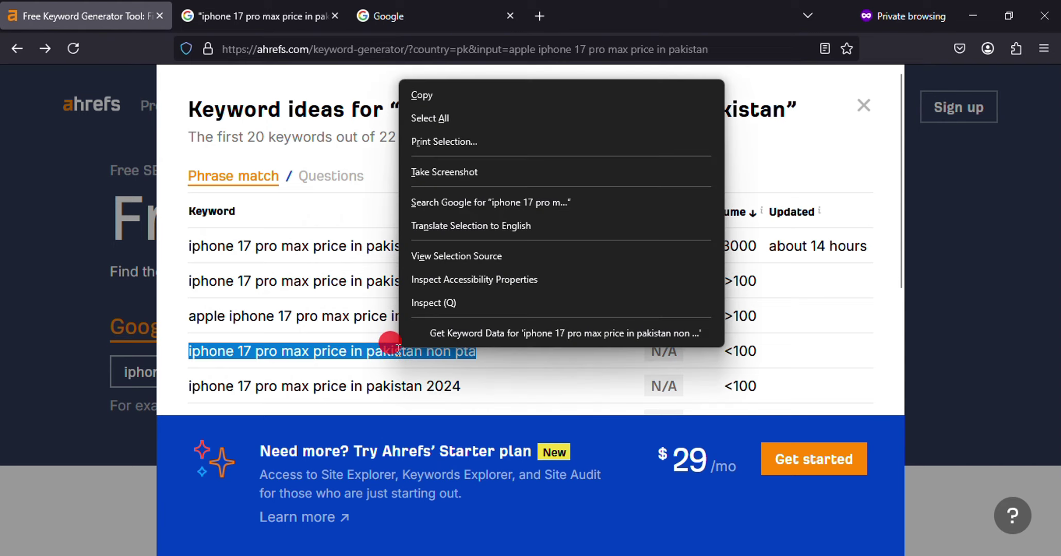
{"action": "left_click", "coordinate": [451, 96]}
{"action": "left_click", "coordinate": [728, 349]}
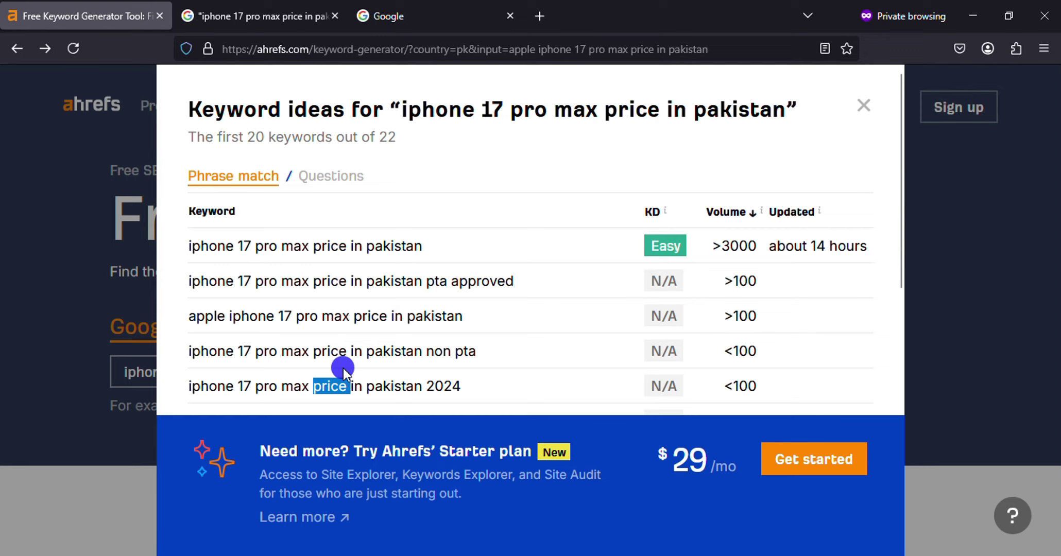
{"action": "triple_click", "coordinate": [346, 384]}
{"action": "triple_click", "coordinate": [359, 346]}
{"action": "right_click", "coordinate": [359, 346]}
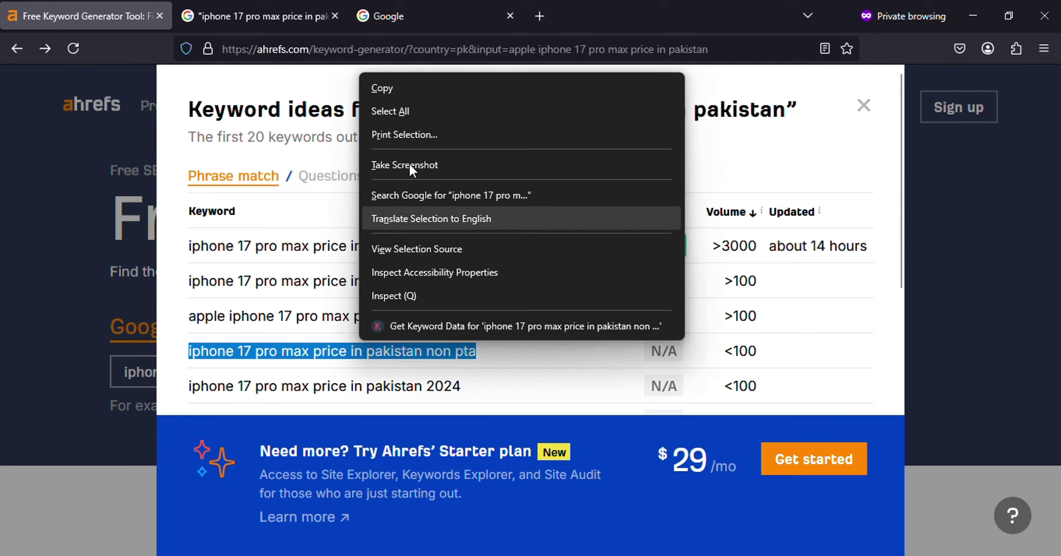
{"action": "left_click", "coordinate": [454, 94]}
Search Google for the exact phrase "iphone 17 pro max price in pakistan non pta" in quotes and display the number of results.
{"action": "left_click", "coordinate": [329, 6]}
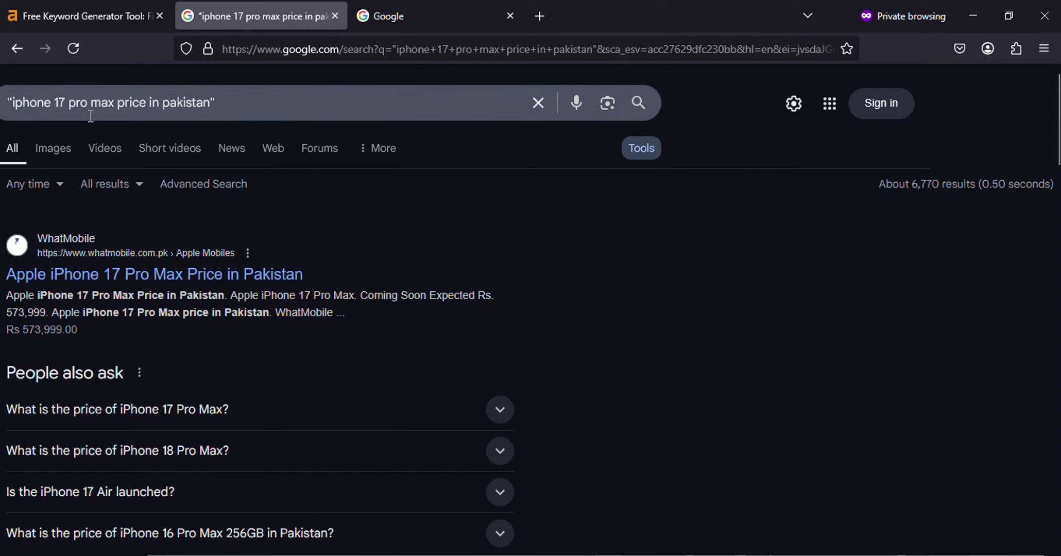
{"action": "left_click_drag", "start_coordinate": [15, 106], "coordinate": [211, 98]}
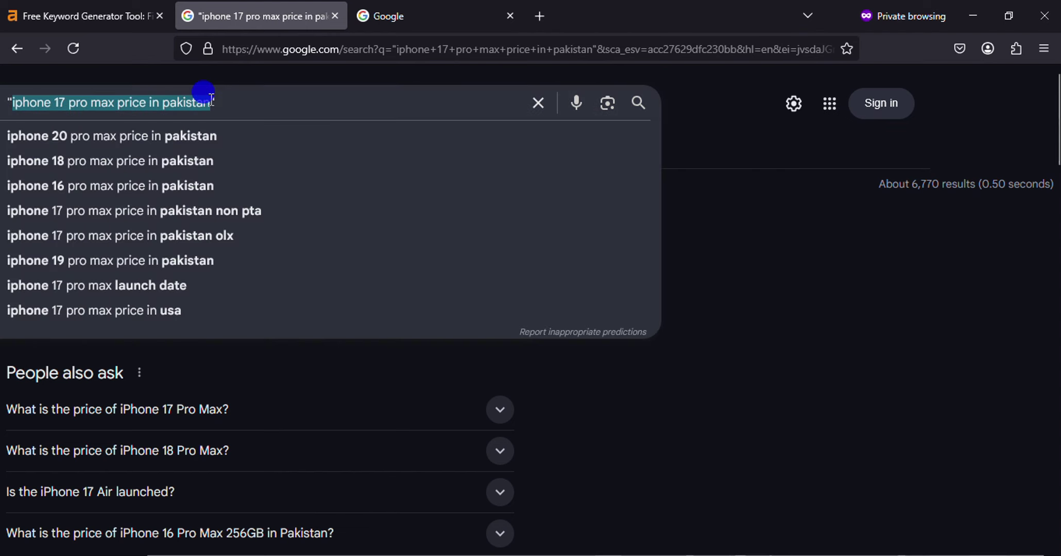
{"action": "key", "text": "ctrl+v"}
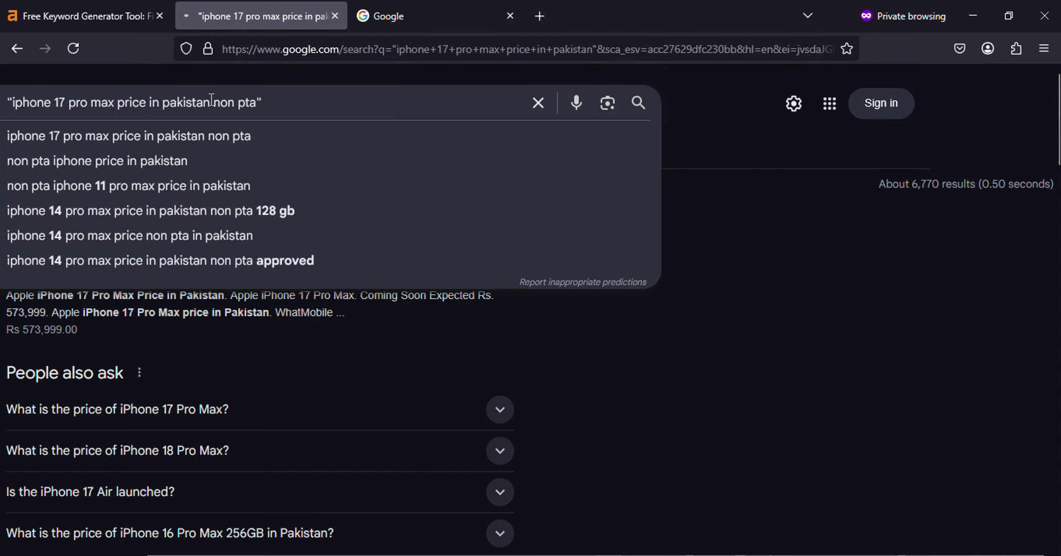
{"action": "key", "text": "Return"}
{"action": "left_click", "coordinate": [95, 14]}
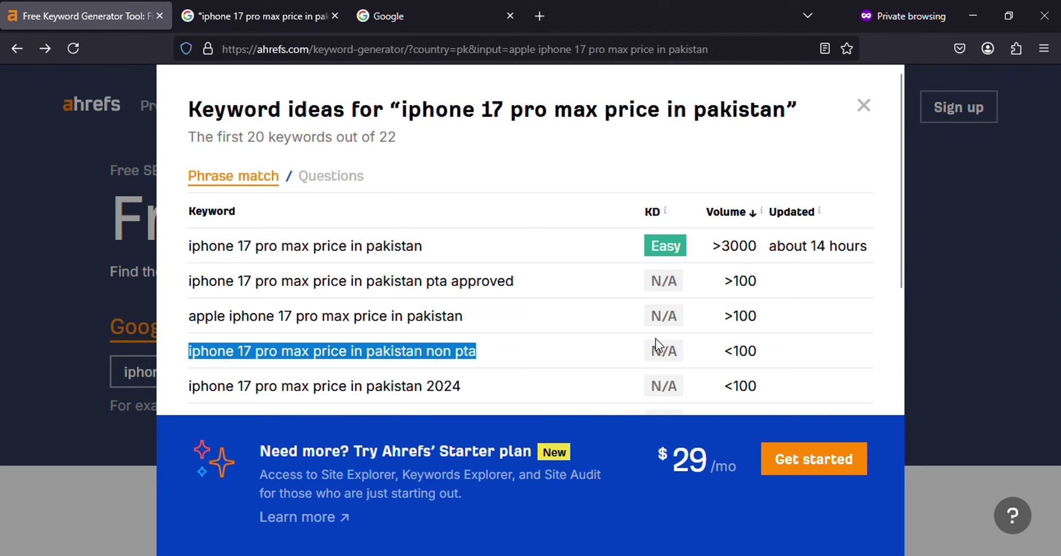
{"action": "left_click", "coordinate": [255, 16]}
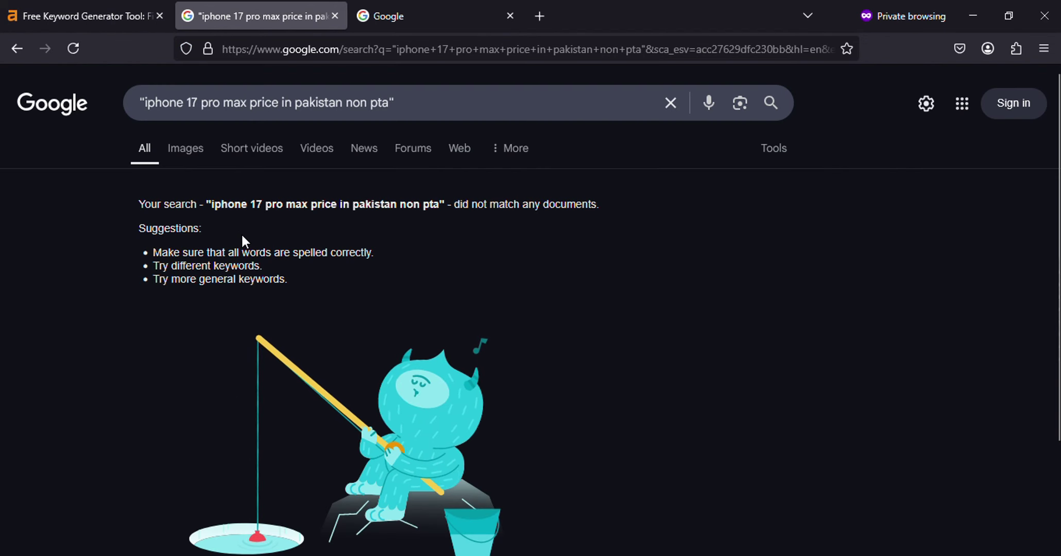
{"action": "left_click", "coordinate": [387, 91]}
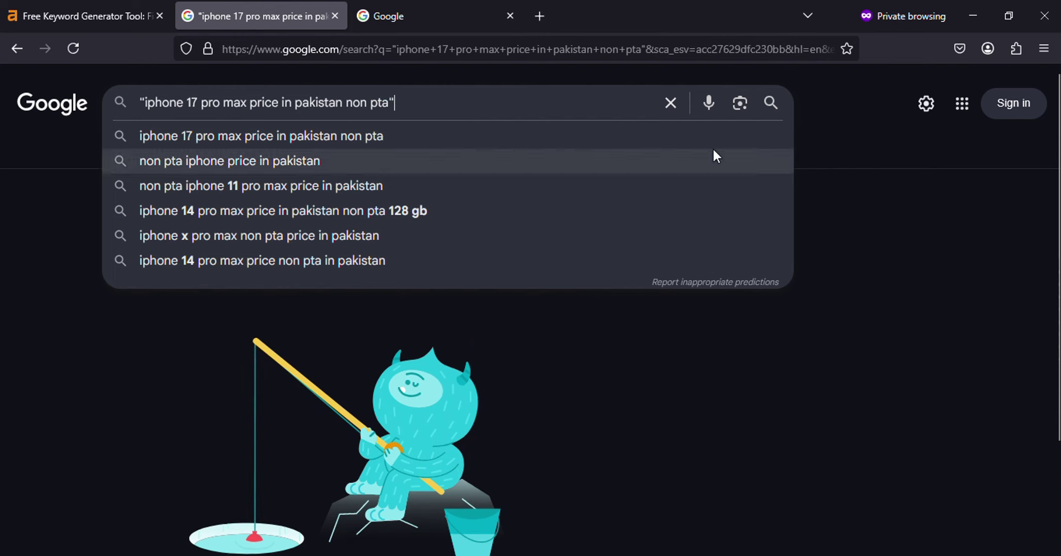
{"action": "left_click", "coordinate": [897, 231]}
{"action": "left_click", "coordinate": [768, 149]}
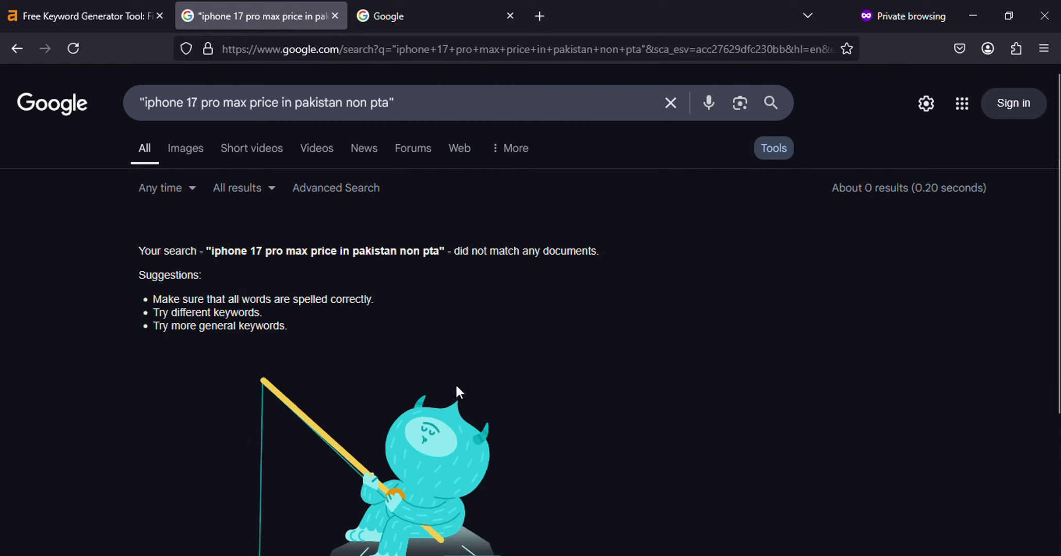
{"action": "mouse_move", "coordinate": [450, 553]}
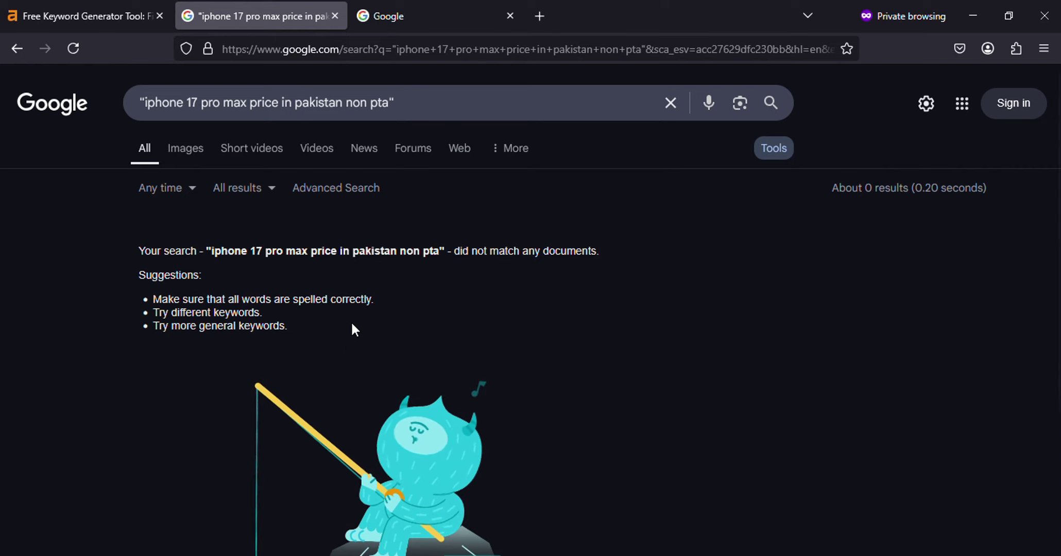
{"action": "left_click_drag", "start_coordinate": [145, 105], "coordinate": [379, 100]}
{"action": "left_click", "coordinate": [390, 102]}
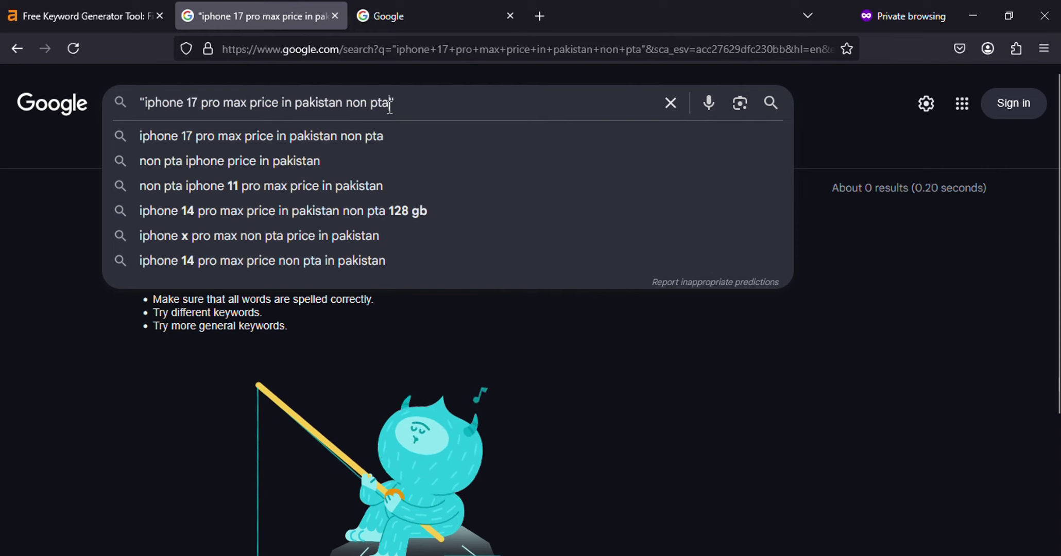
{"action": "left_click", "coordinate": [40, 263]}
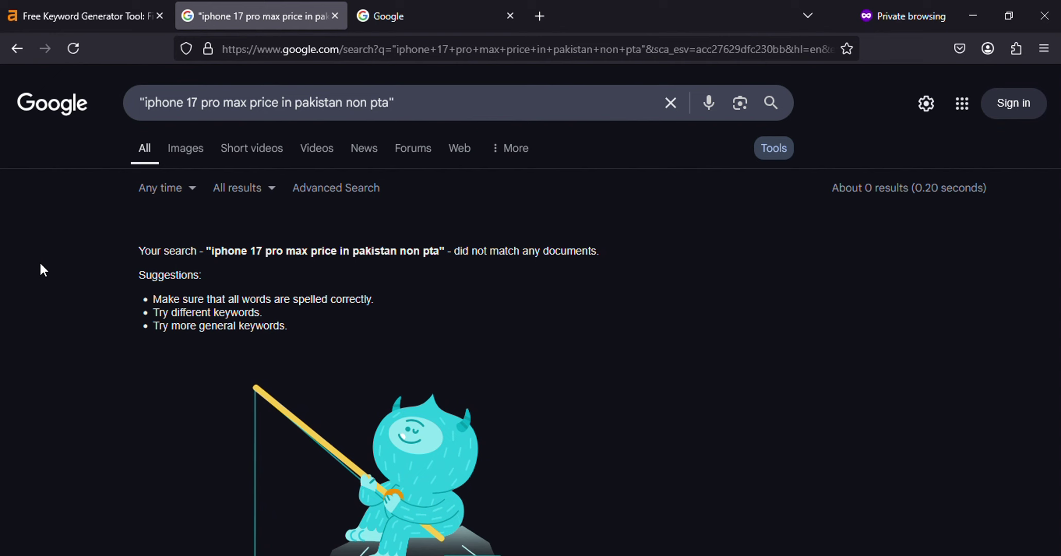
Search Google without quotes for "iphone 17 pro max price in pakistan non pta" by dropping "apple" and picking the suggested phrase.
{"action": "left_click", "coordinate": [464, 10]}
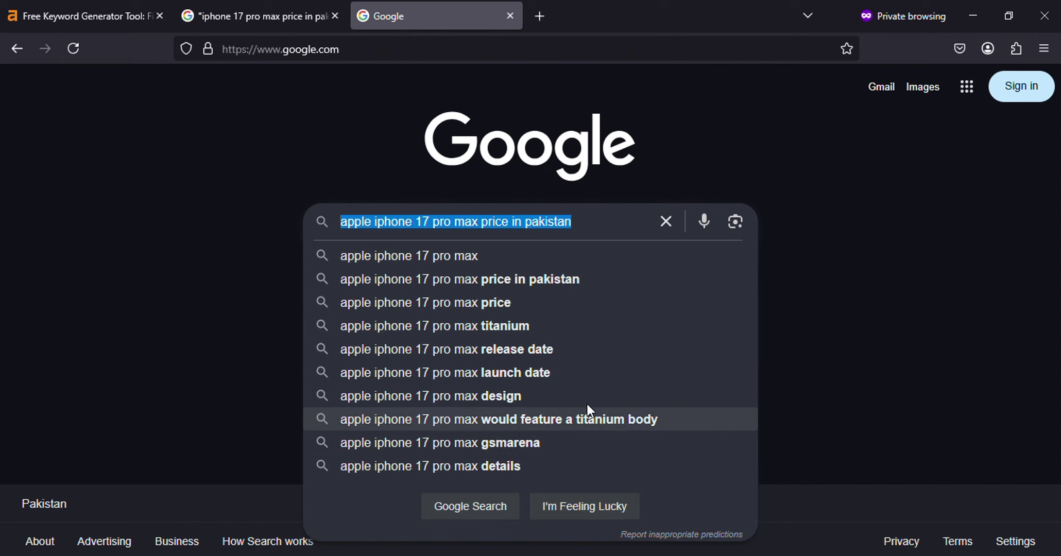
{"action": "left_click", "coordinate": [367, 222]}
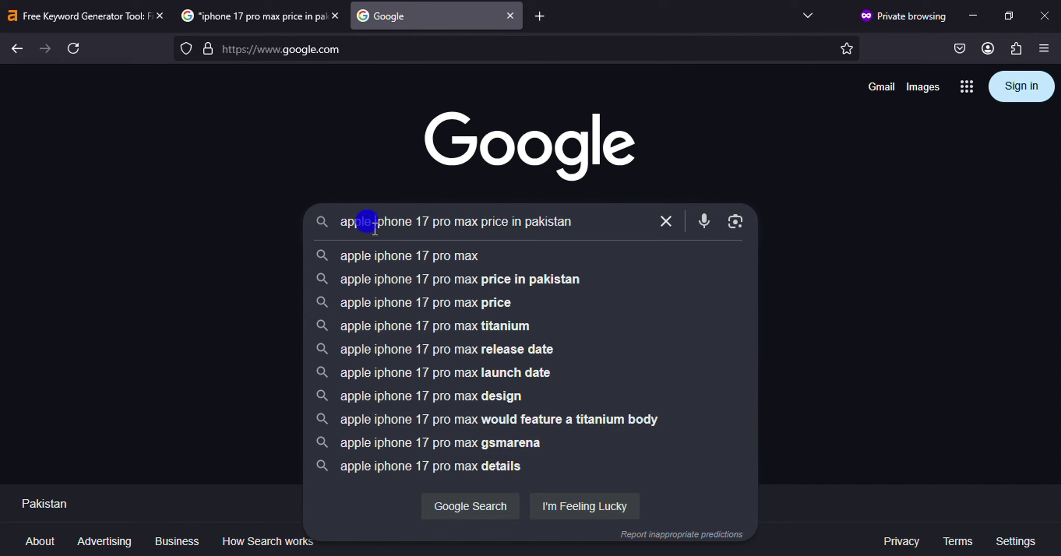
{"action": "double_click", "coordinate": [371, 222]}
{"action": "key", "text": "BackSpace"}
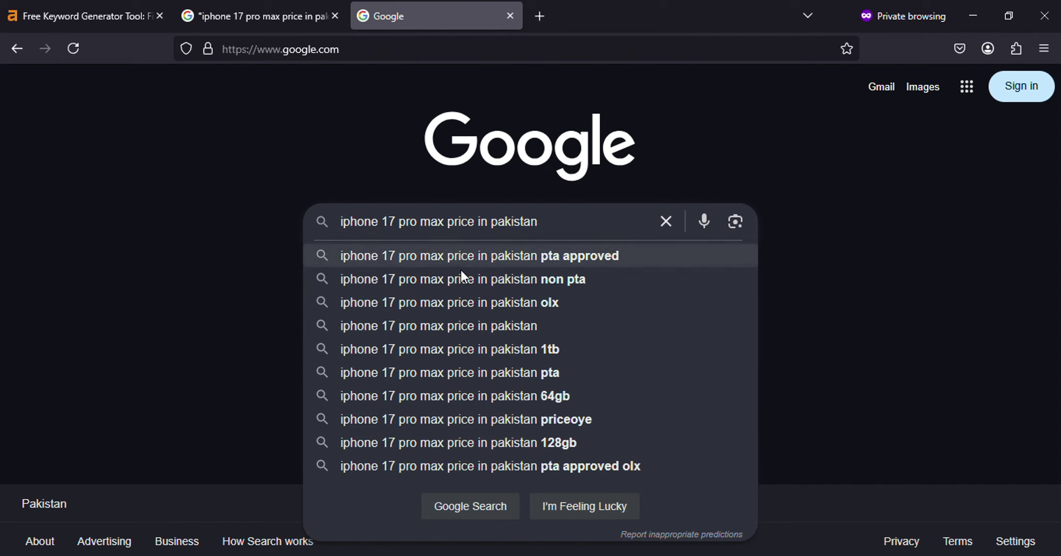
{"action": "left_click", "coordinate": [571, 278]}
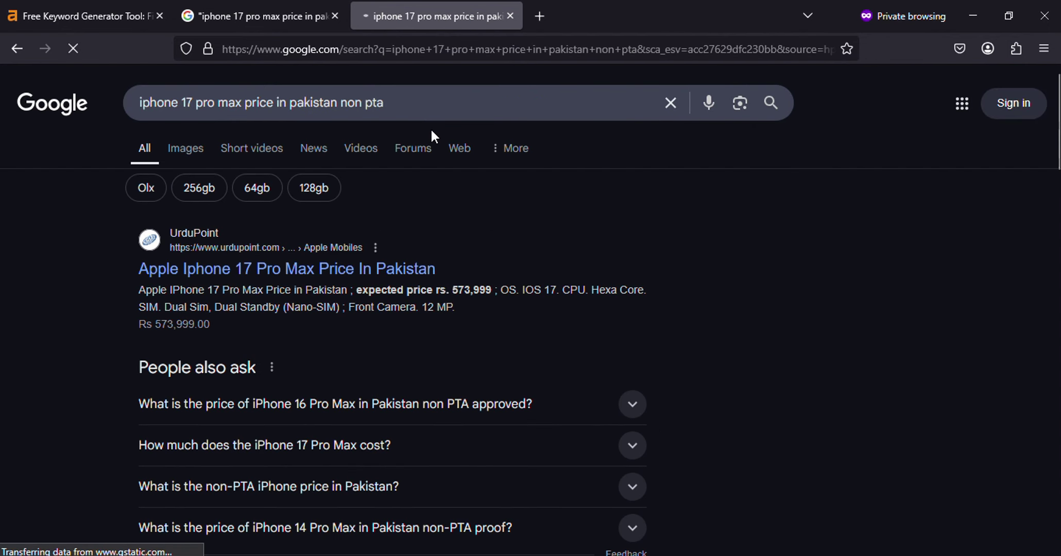
{"action": "left_click_drag", "start_coordinate": [439, 102], "coordinate": [114, 102]}
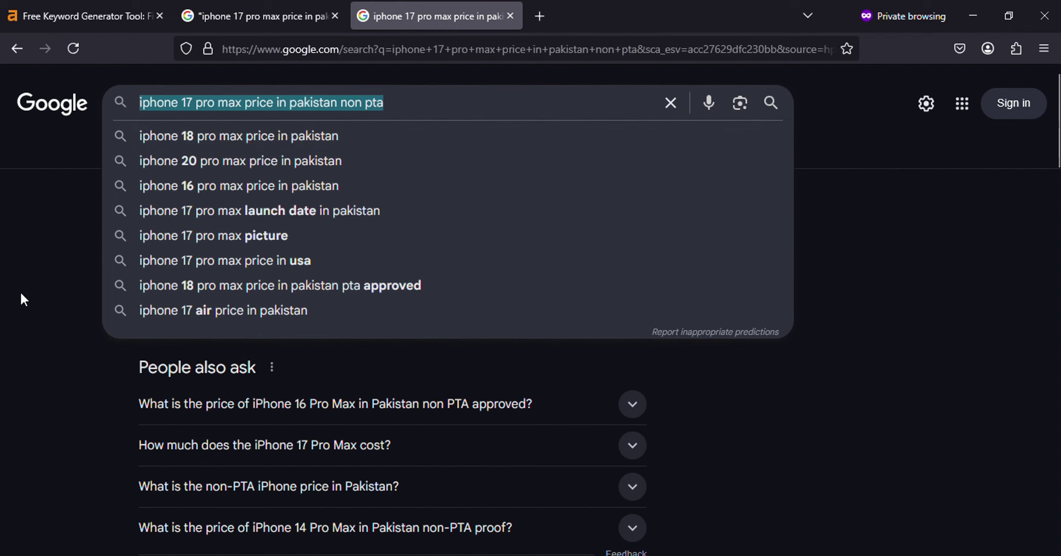
{"action": "left_click", "coordinate": [19, 315]}
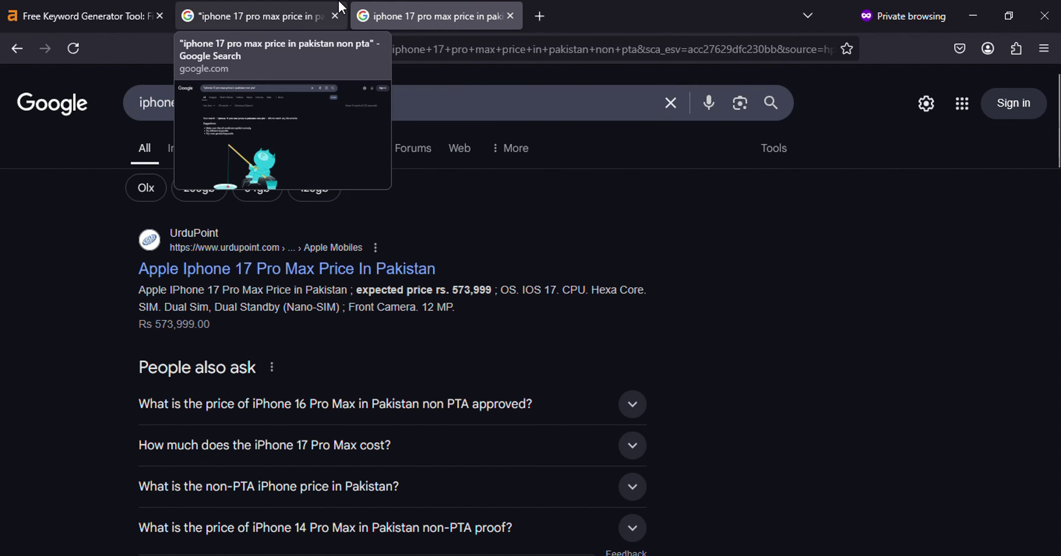
{"action": "left_click", "coordinate": [100, 5]}
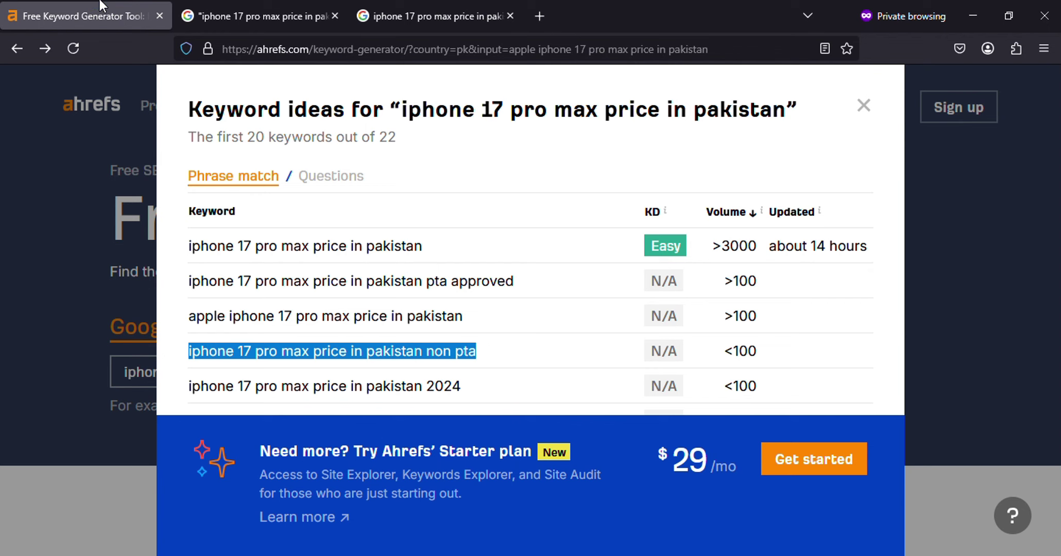
{"action": "left_click", "coordinate": [309, 8]}
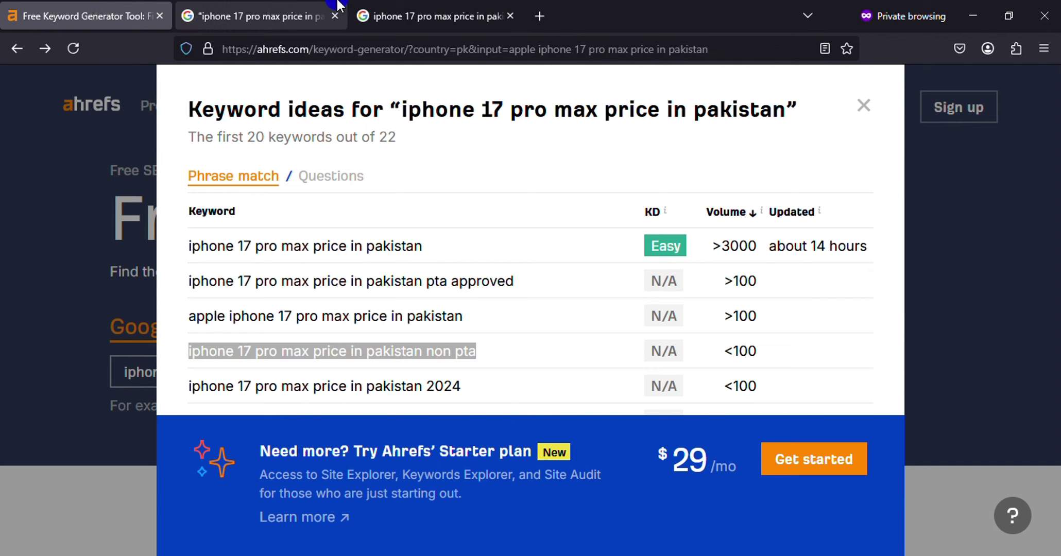
{"action": "left_click", "coordinate": [430, 6]}
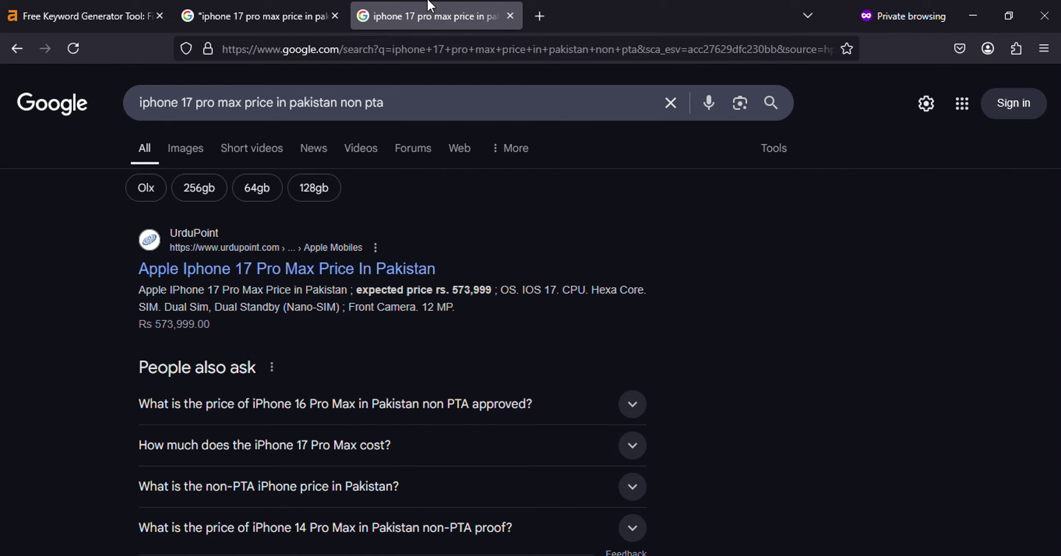
Open the website aft4all.com in a new tab.
{"action": "left_click", "coordinate": [538, 8]}
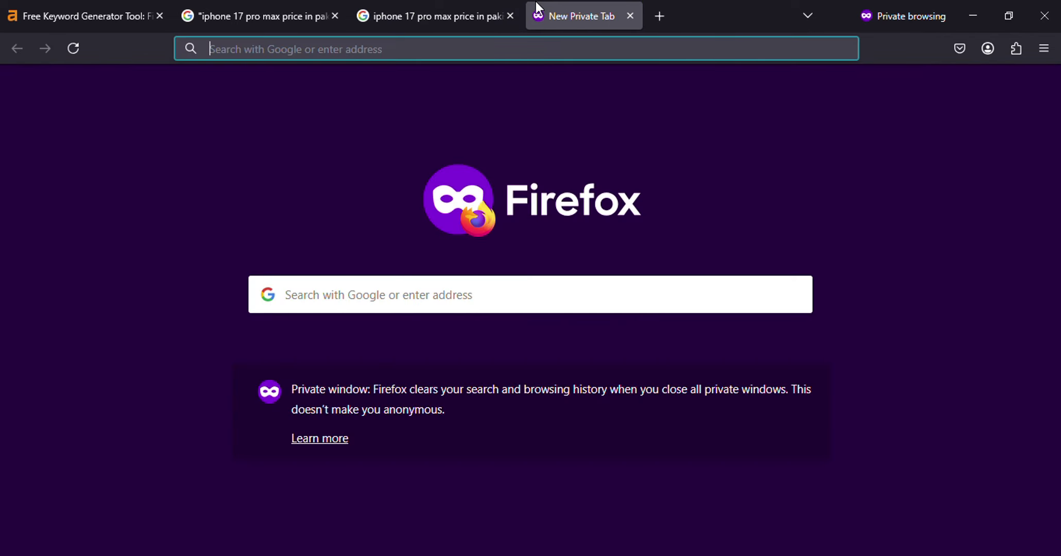
{"action": "type", "text": "f"}
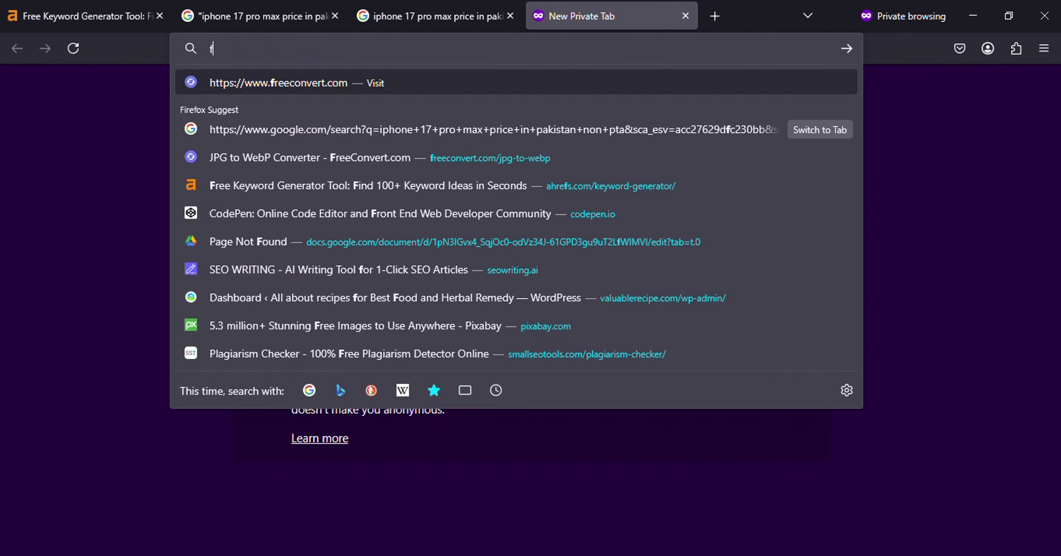
{"action": "key", "text": "BackSpace"}
{"action": "key", "text": "BackSpace"}
{"action": "type", "text": "aft"}
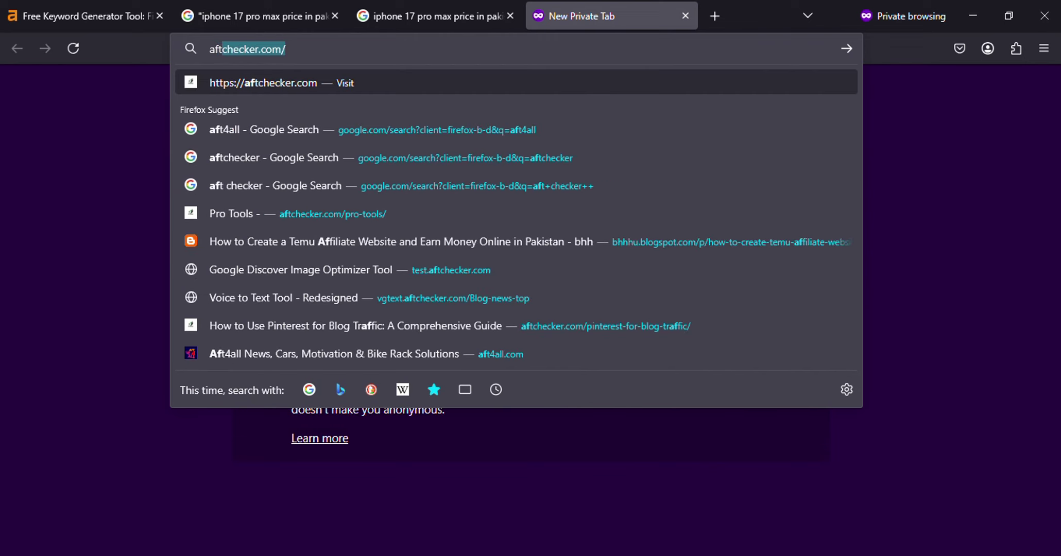
{"action": "key", "text": "Down"}
{"action": "key", "text": "Down"}
{"action": "key", "text": "Down"}
{"action": "key", "text": "Down"}
{"action": "key", "text": "Down"}
{"action": "key", "text": "Down"}
{"action": "key", "text": "Down"}
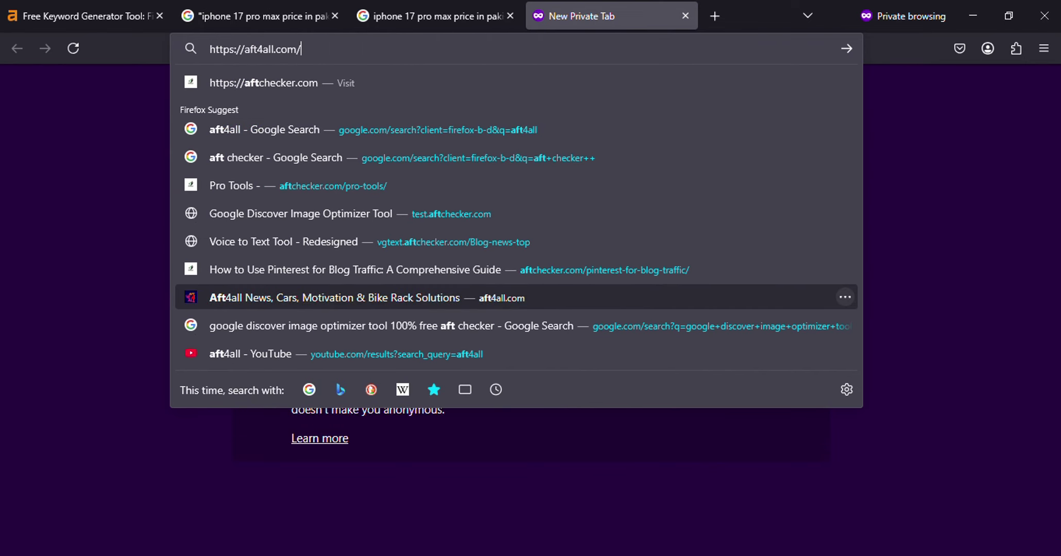
{"action": "key", "text": "Return"}
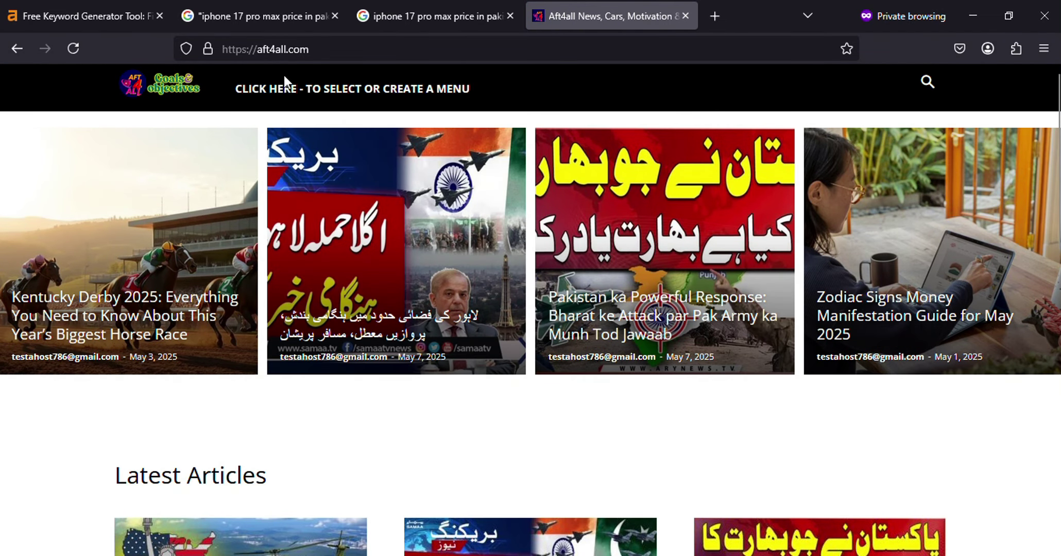
{"action": "left_click", "coordinate": [391, 90]}
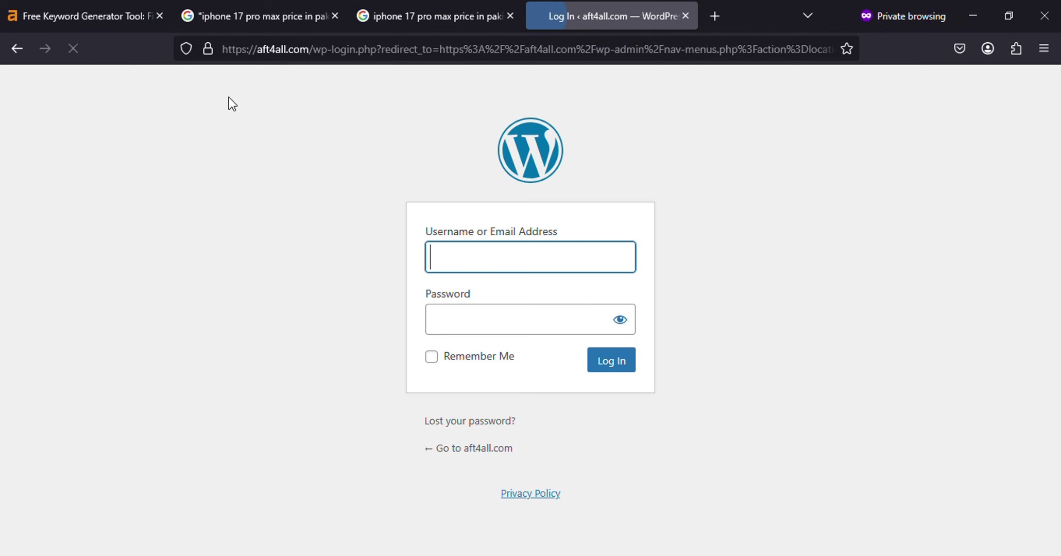
{"action": "left_click", "coordinate": [17, 53]}
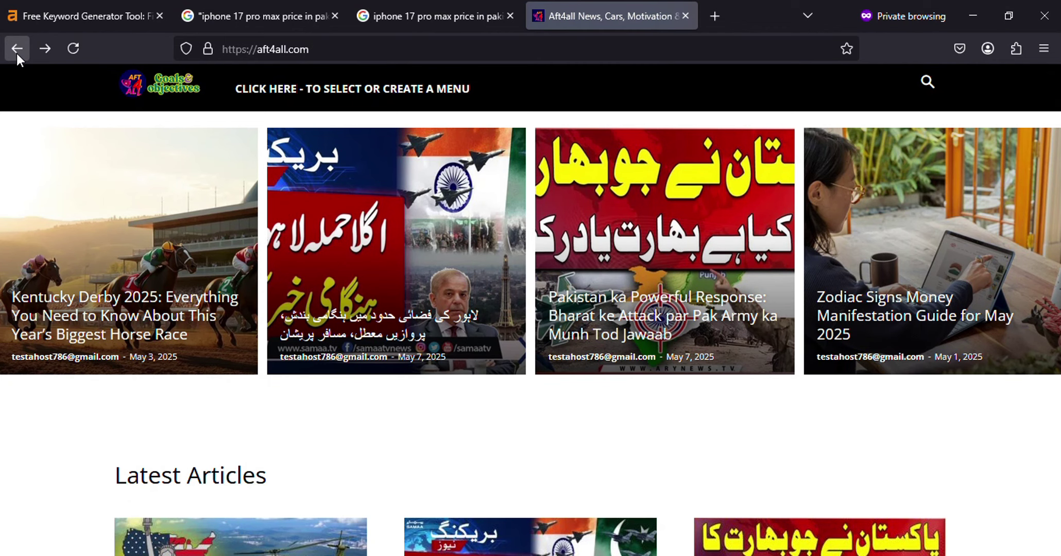
{"action": "mouse_move", "coordinate": [1059, 159]}
{"action": "left_mouse_down"}
{"action": "mouse_move", "coordinate": [1058, 360]}
{"action": "mouse_move", "coordinate": [1060, 154]}
{"action": "left_mouse_up"}
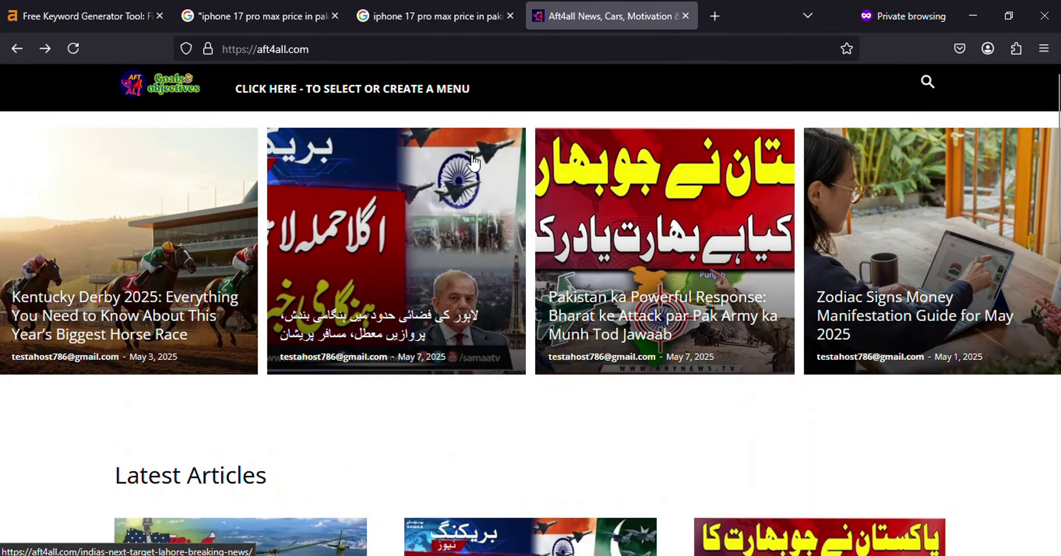
Go to YouTube and search for "aft4all".
{"action": "left_click", "coordinate": [590, 52]}
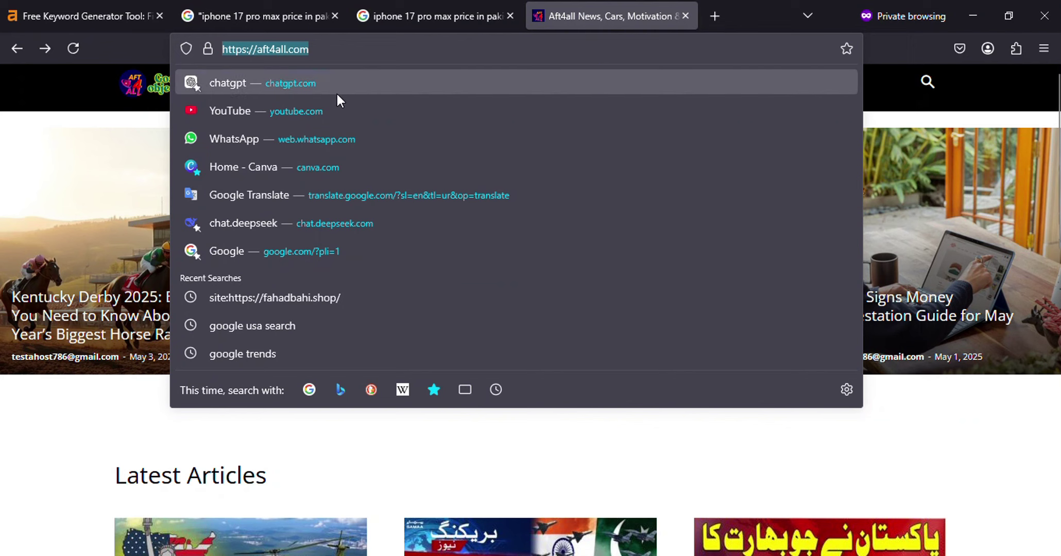
{"action": "left_click", "coordinate": [321, 110]}
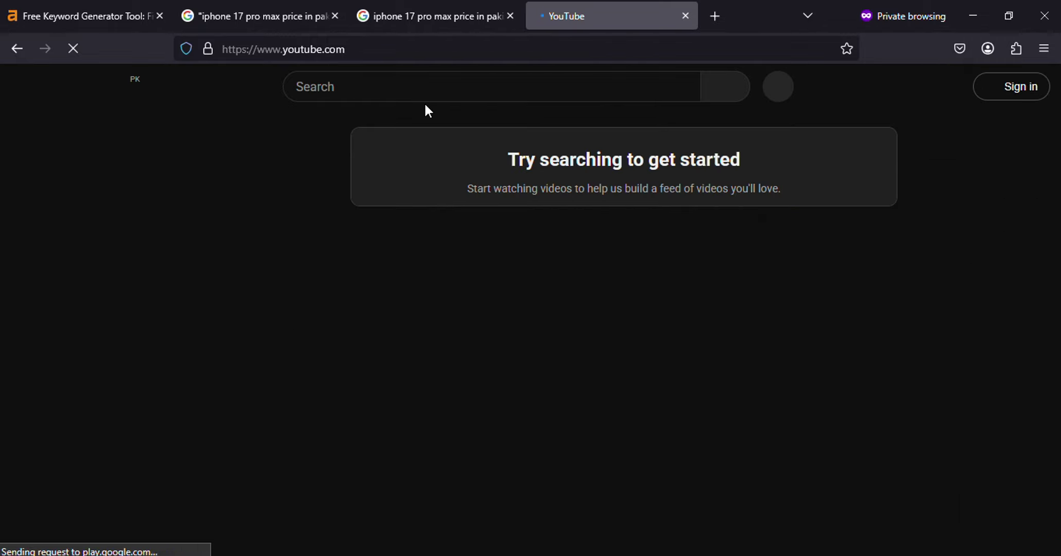
{"action": "left_click", "coordinate": [433, 89]}
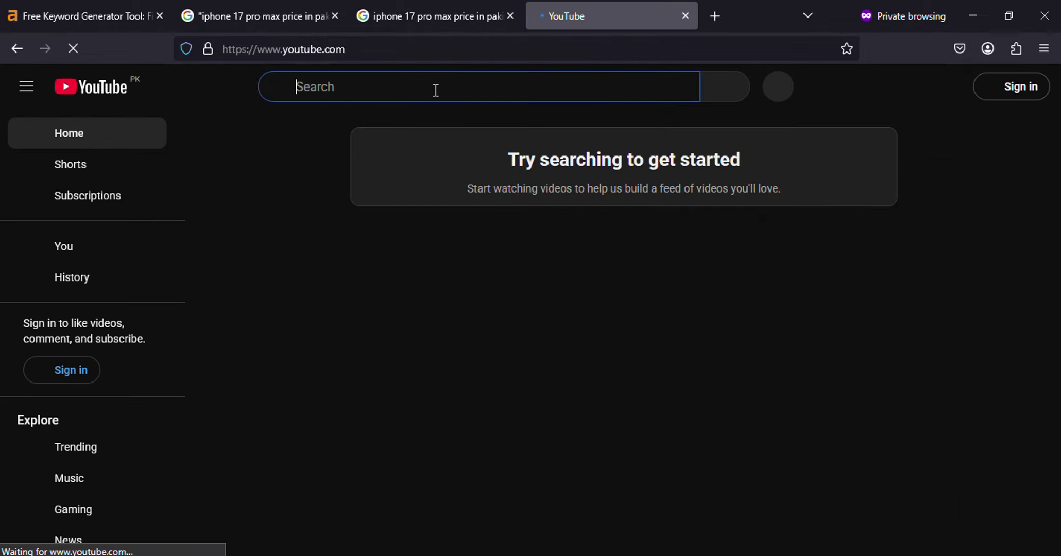
{"action": "type", "text": "aft4a"}
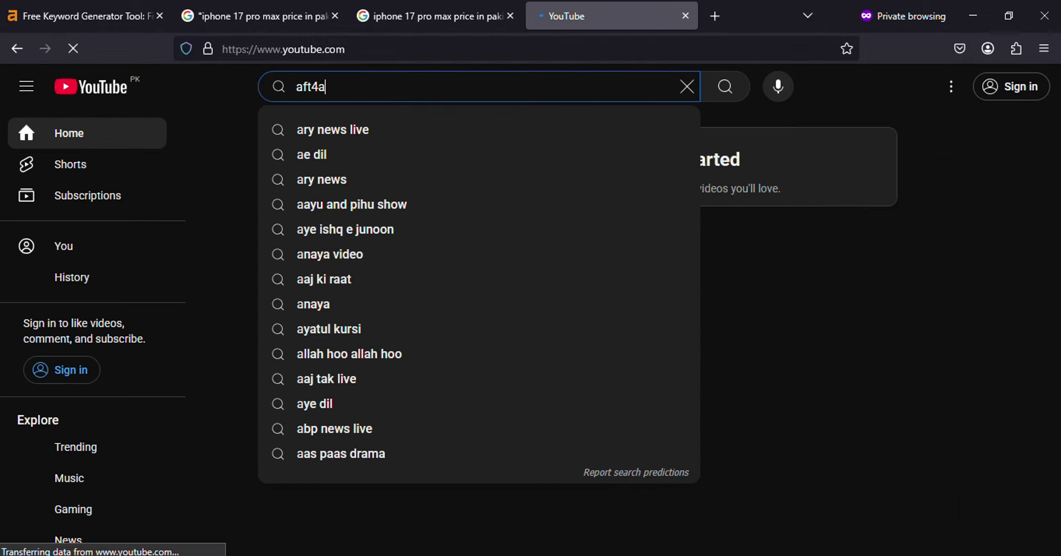
{"action": "type", "text": "ll"}
{"action": "key", "text": "Return"}
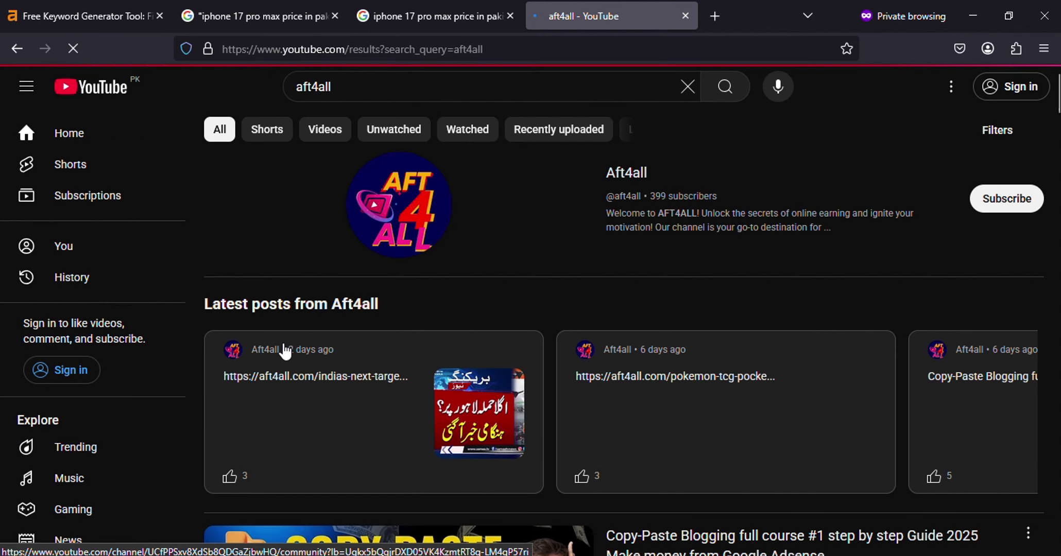
Open the Aft4all post "Copy-Paste Blogging full course" and look through the numbered course parts in its image.
{"action": "left_click", "coordinate": [1030, 422]}
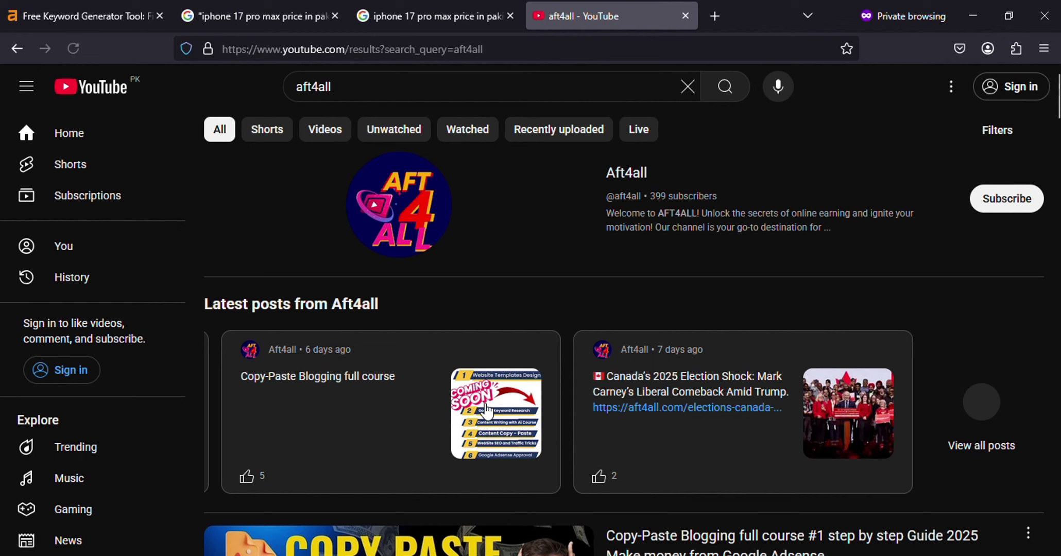
{"action": "left_click", "coordinate": [483, 406]}
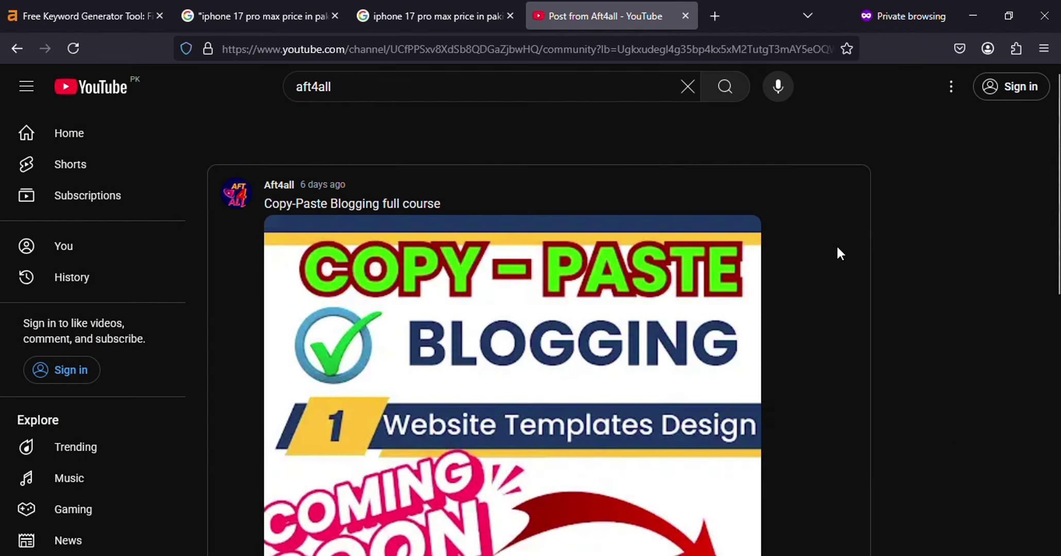
{"action": "key", "text": "ctrl+a"}
{"action": "left_click_drag", "start_coordinate": [1054, 216], "coordinate": [1056, 287]}
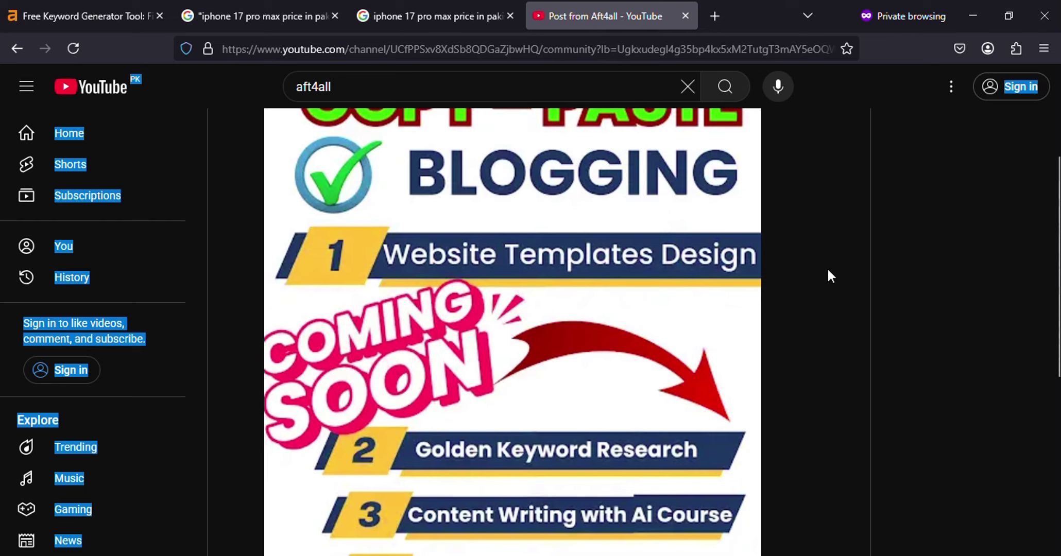
{"action": "left_click_drag", "start_coordinate": [1056, 295], "coordinate": [1055, 413]}
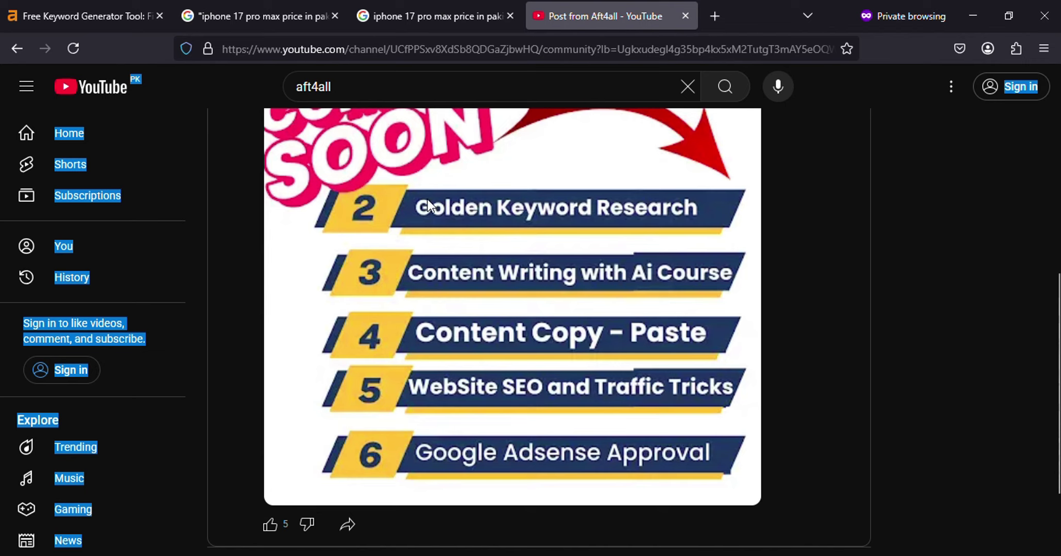
{"action": "left_click", "coordinate": [454, 200]}
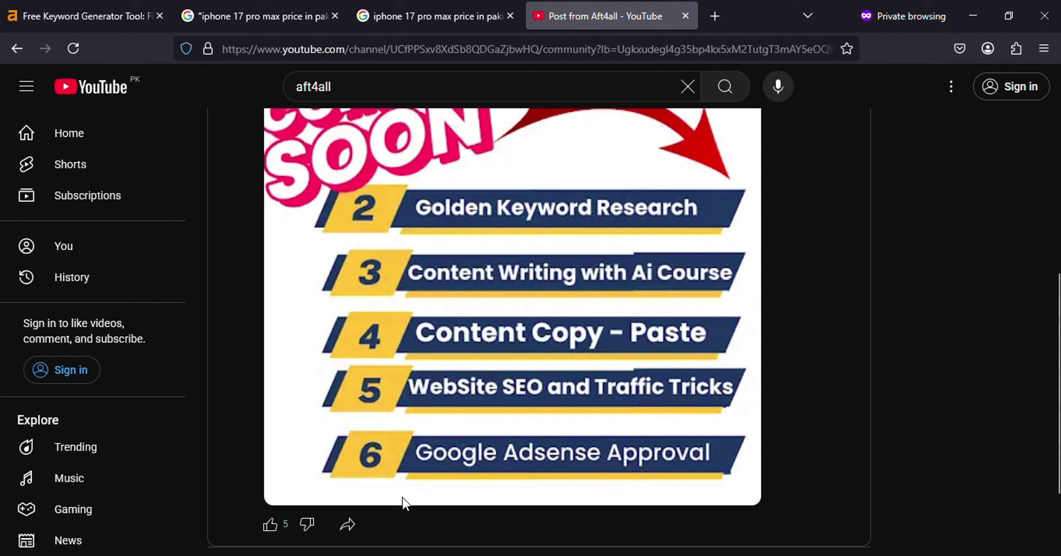
{"action": "left_click_drag", "start_coordinate": [1041, 471], "coordinate": [1058, 458]}
{"action": "mouse_move", "coordinate": [367, 551]}
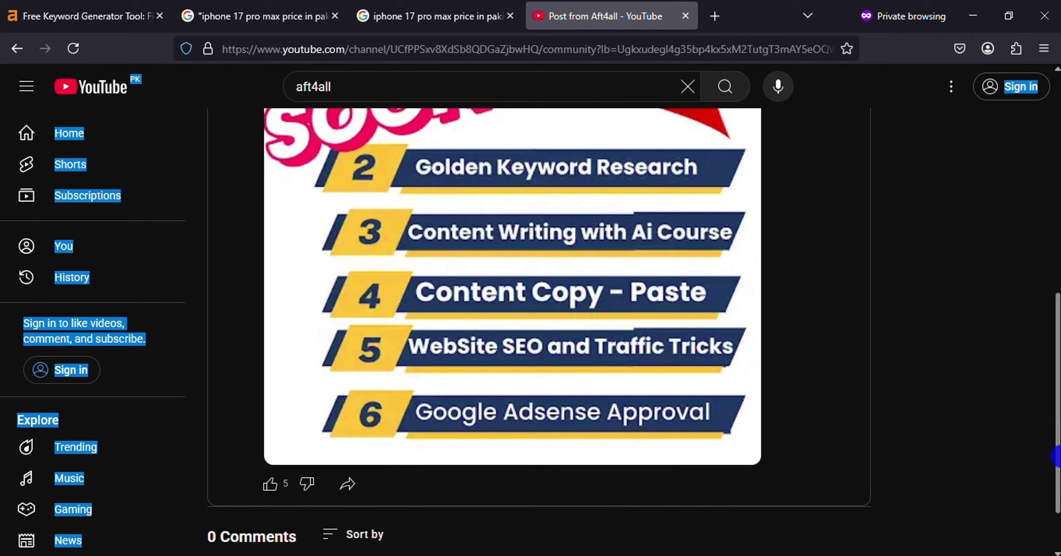
{"action": "left_click_drag", "start_coordinate": [1054, 451], "coordinate": [1043, 260]}
Bookmark the Google results page for the unquoted search "iphone 17 pro max price in pakistan non pta".
{"action": "left_click", "coordinate": [433, 15]}
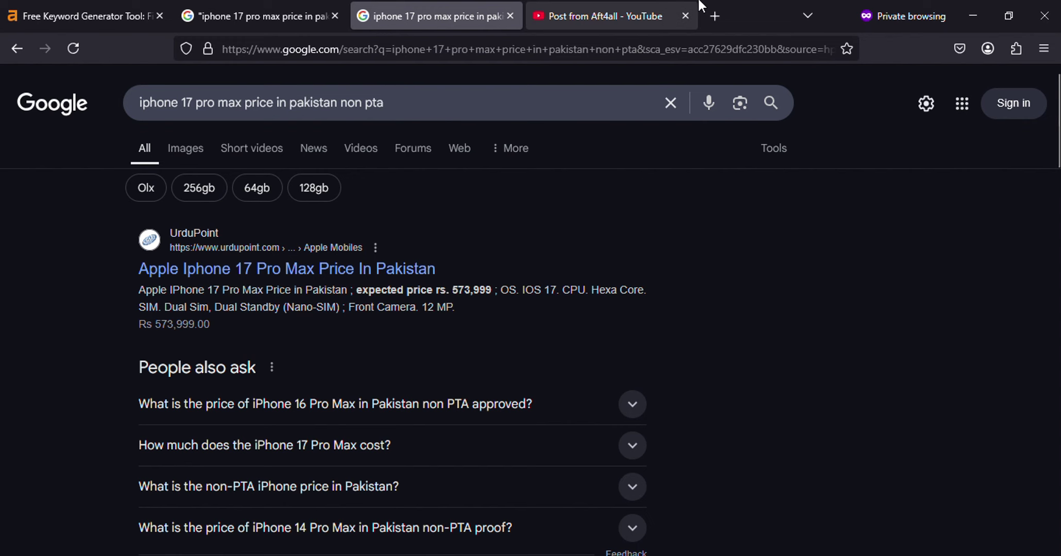
{"action": "left_click", "coordinate": [648, 23]}
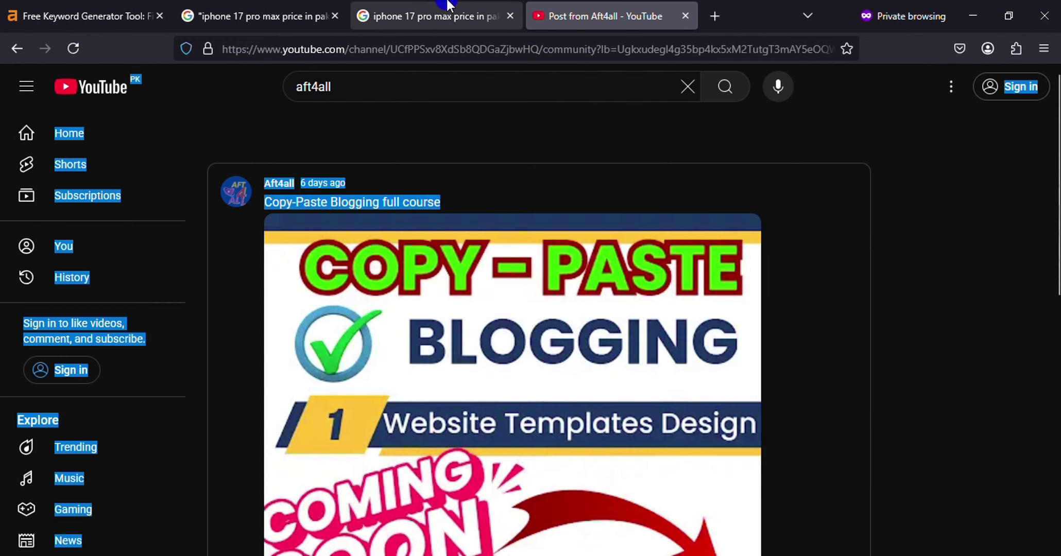
{"action": "left_click", "coordinate": [433, 16]}
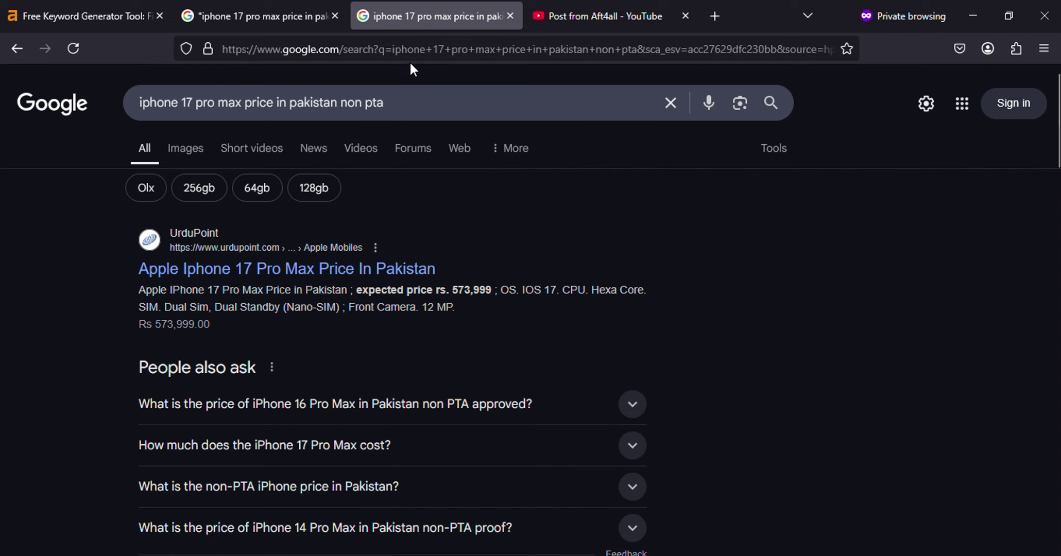
{"action": "left_click_drag", "start_coordinate": [384, 103], "coordinate": [135, 102]}
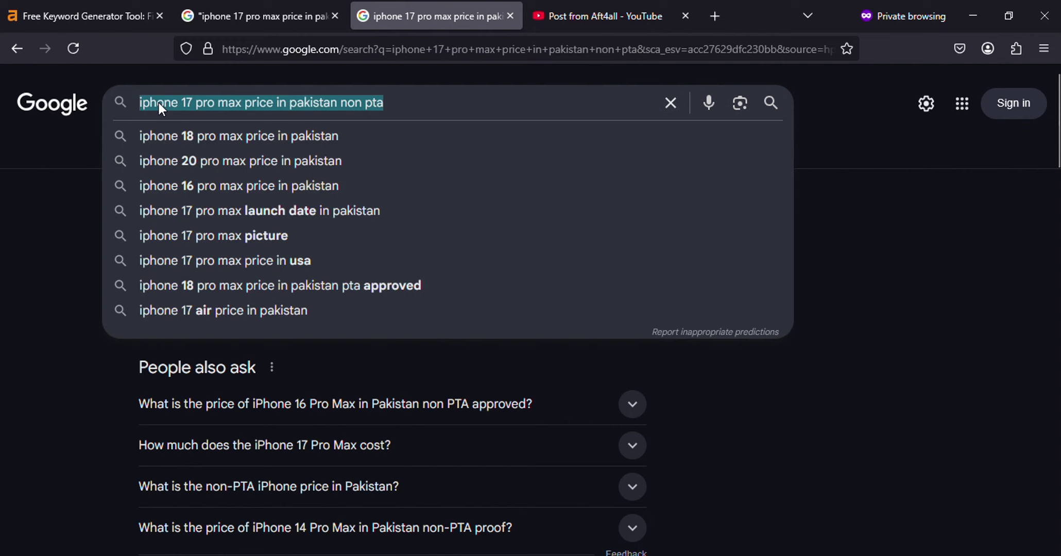
{"action": "left_click", "coordinate": [940, 211]}
{"action": "left_click", "coordinate": [848, 49]}
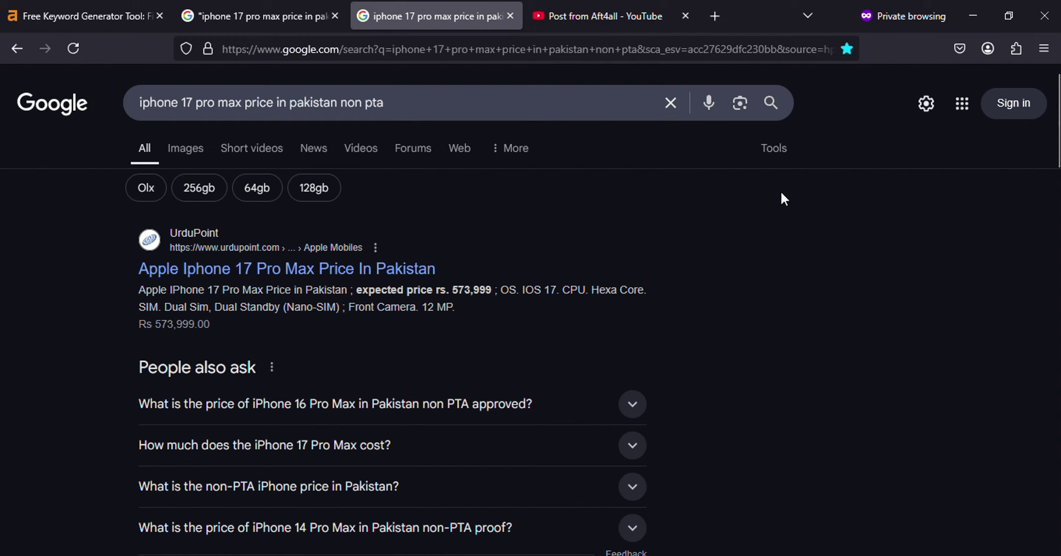
Return to the Ahrefs keyword ideas for "iphone 17 pro max price in pakistan".
{"action": "left_click", "coordinate": [598, 11]}
{"action": "left_click", "coordinate": [473, 5]}
{"action": "left_click", "coordinate": [270, 16]}
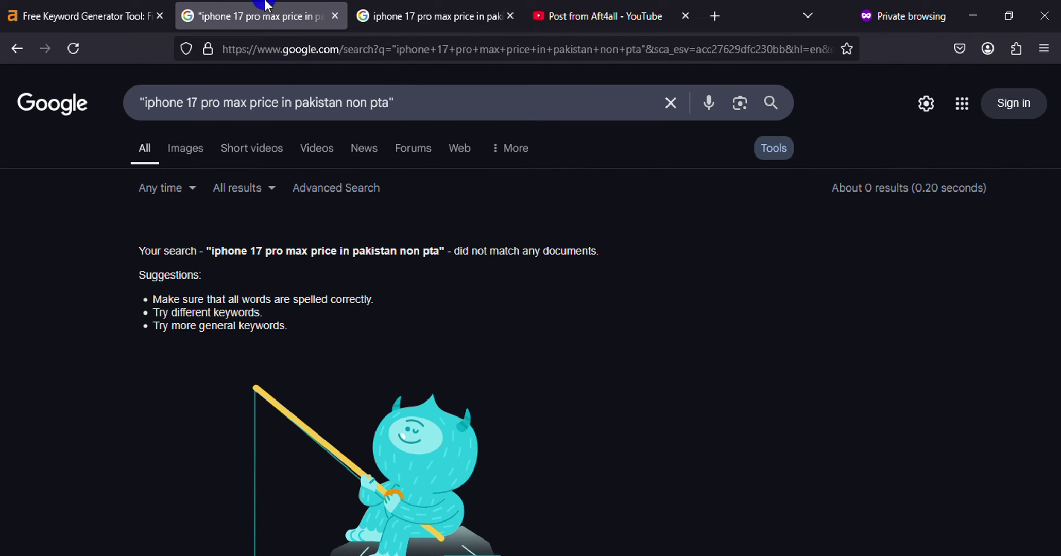
{"action": "left_click", "coordinate": [88, 15]}
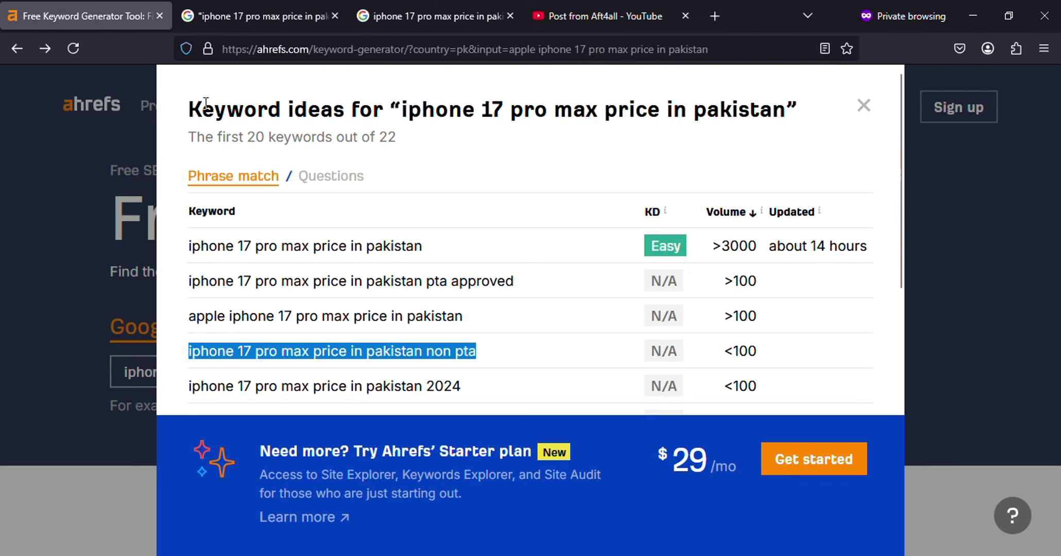
{"action": "left_click_drag", "start_coordinate": [205, 103], "coordinate": [505, 108]}
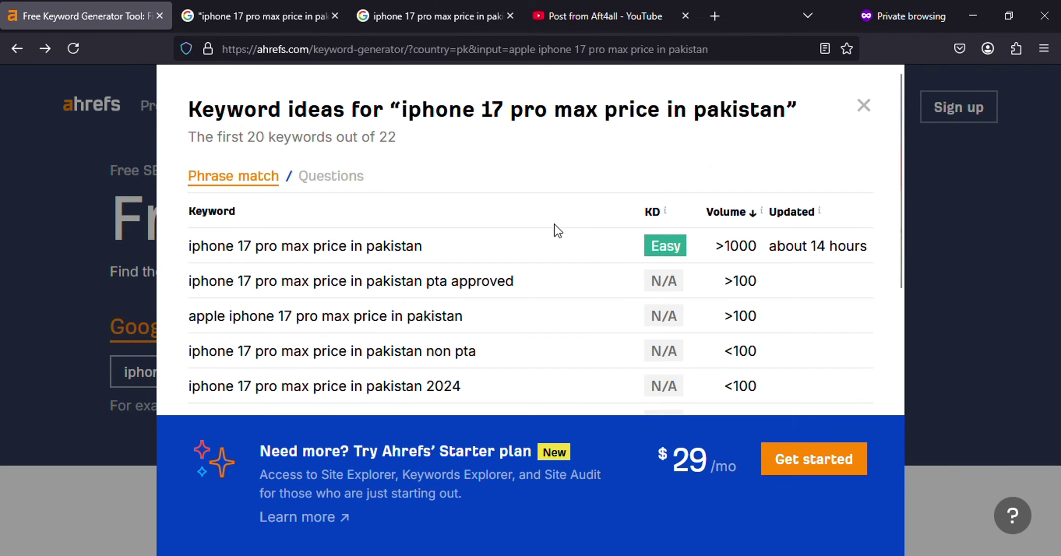
Switch to Google Chrome and open it with the profile that has the blue T avatar.
{"action": "left_click_drag", "start_coordinate": [822, 432], "coordinate": [793, 500]}
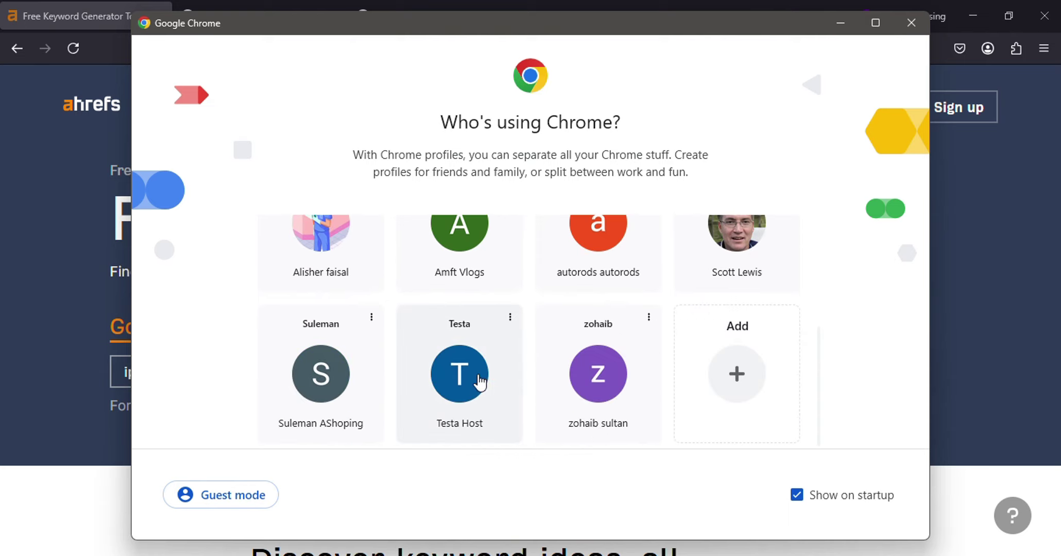
{"action": "left_click", "coordinate": [479, 381]}
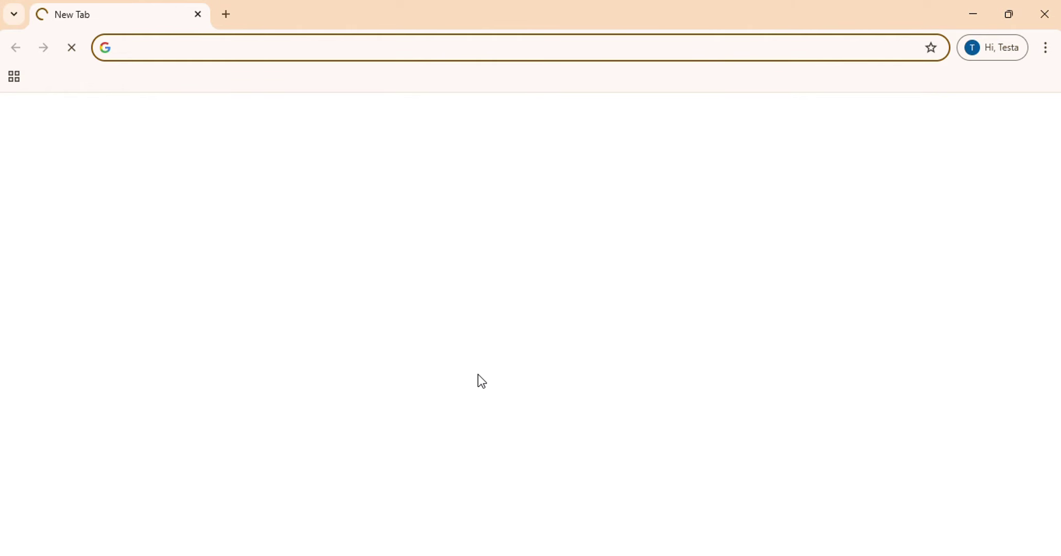